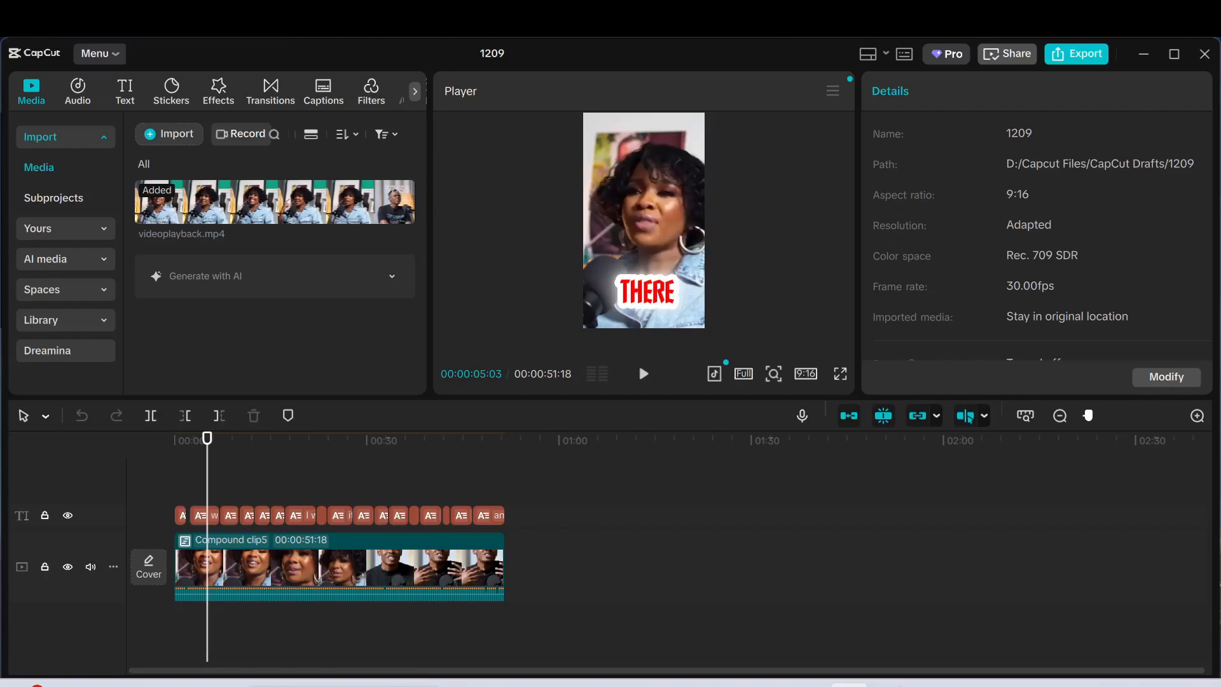
# Set the compound clip's color temperature to 11 and its tint to -13.
pyautogui.click(330, 571)
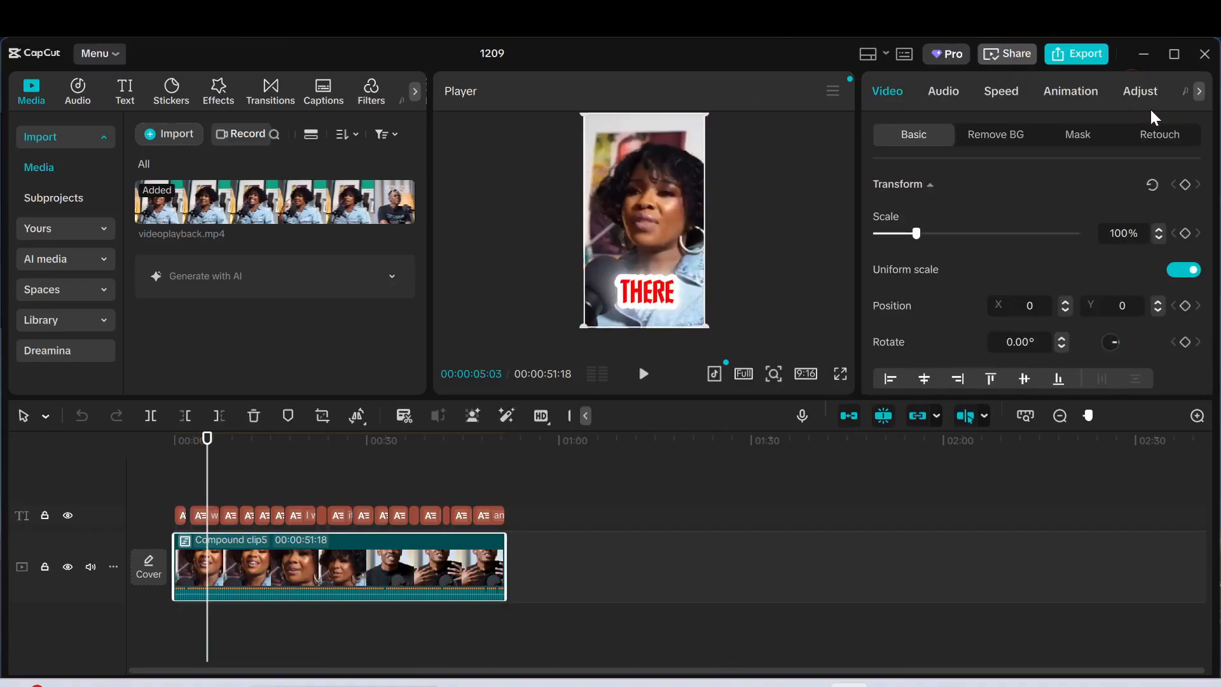
pyautogui.click(1139, 94)
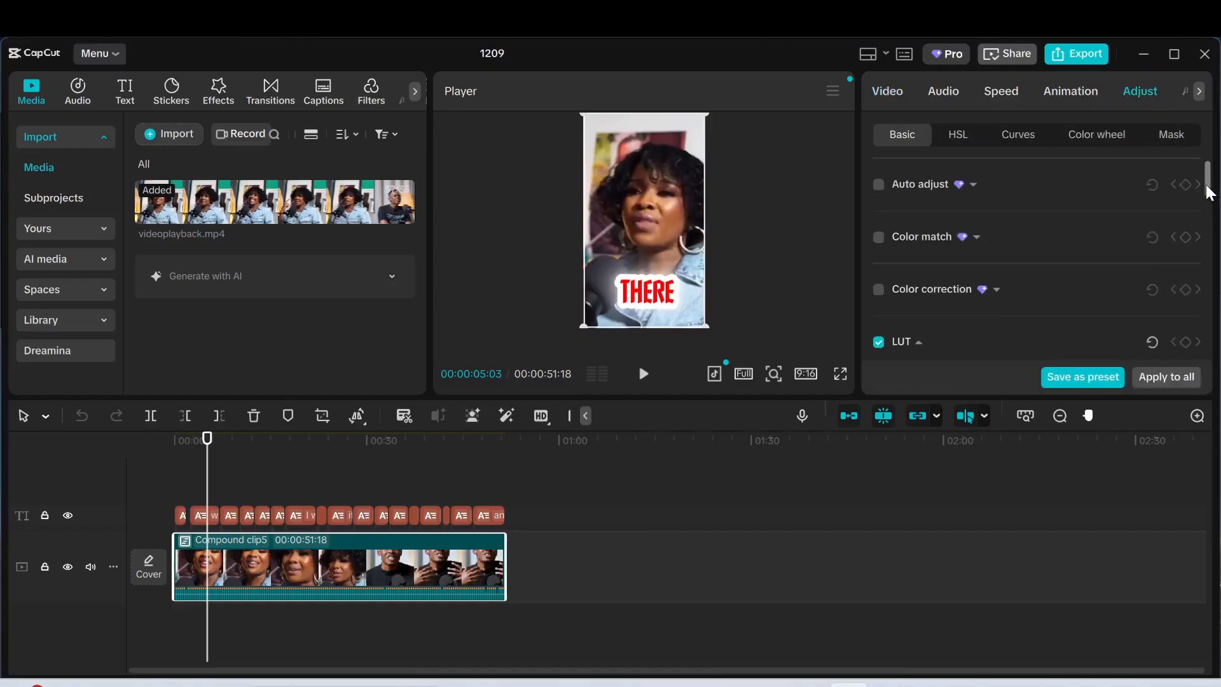
pyautogui.moveTo(1210, 194); pyautogui.dragTo(1214, 246)
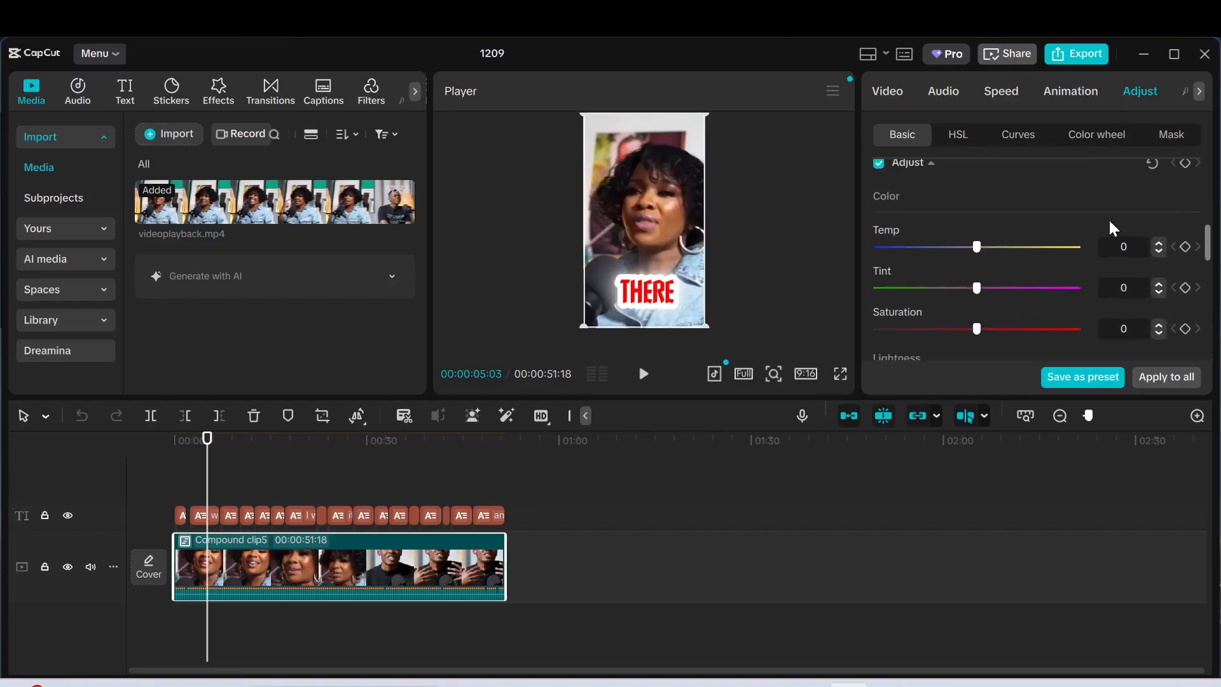
pyautogui.moveTo(978, 248); pyautogui.dragTo(997, 248)
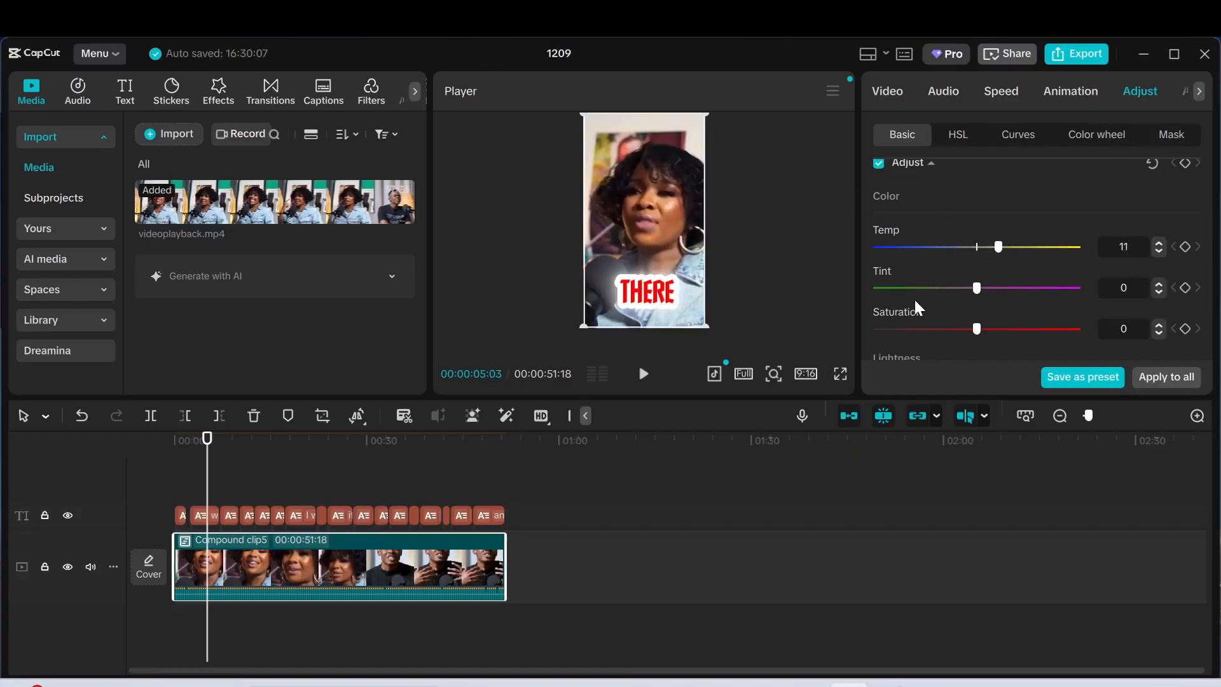
pyautogui.moveTo(976, 290); pyautogui.dragTo(947, 296)
# Test the clip's saturation at the extremes of 50 and -50, and settle it at 9.
pyautogui.moveTo(978, 327); pyautogui.dragTo(1089, 334)
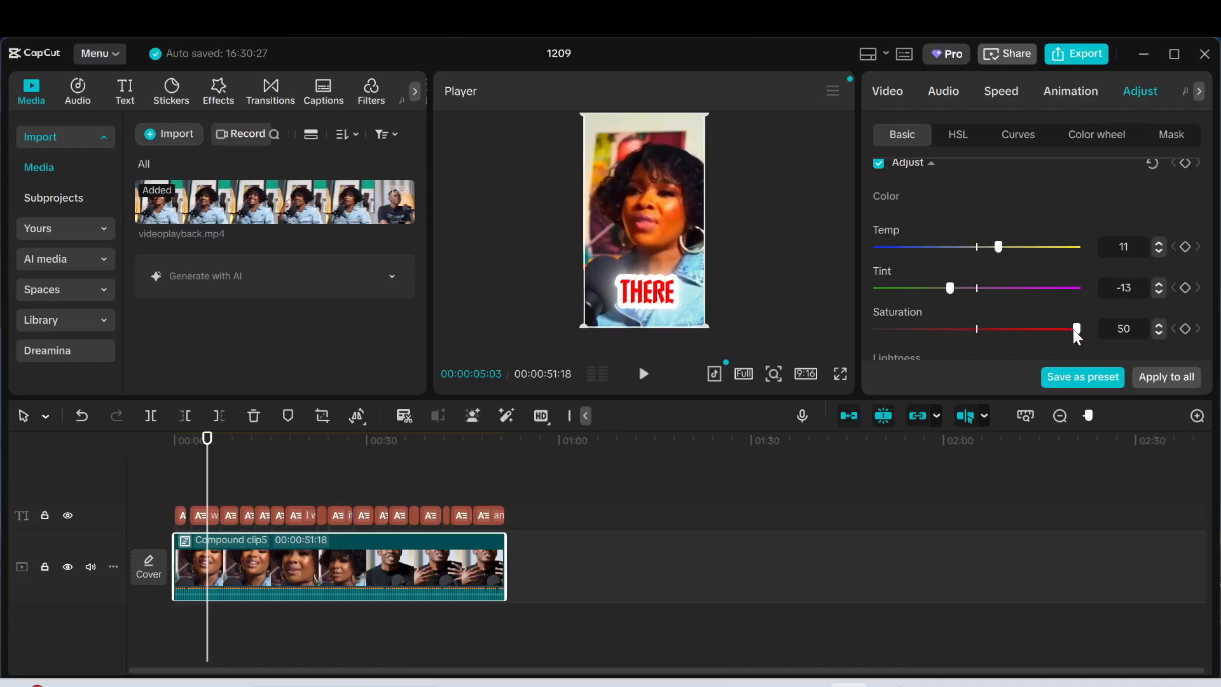
pyautogui.moveTo(1075, 332); pyautogui.dragTo(871, 357)
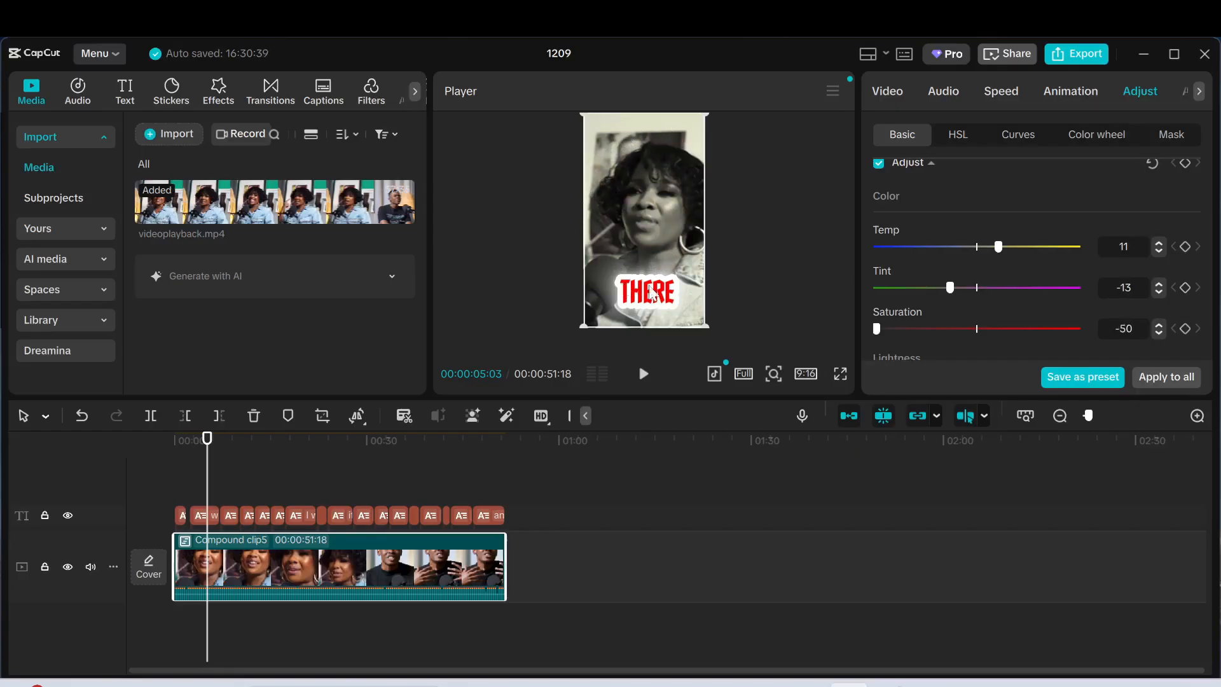
pyautogui.moveTo(881, 330); pyautogui.dragTo(992, 338)
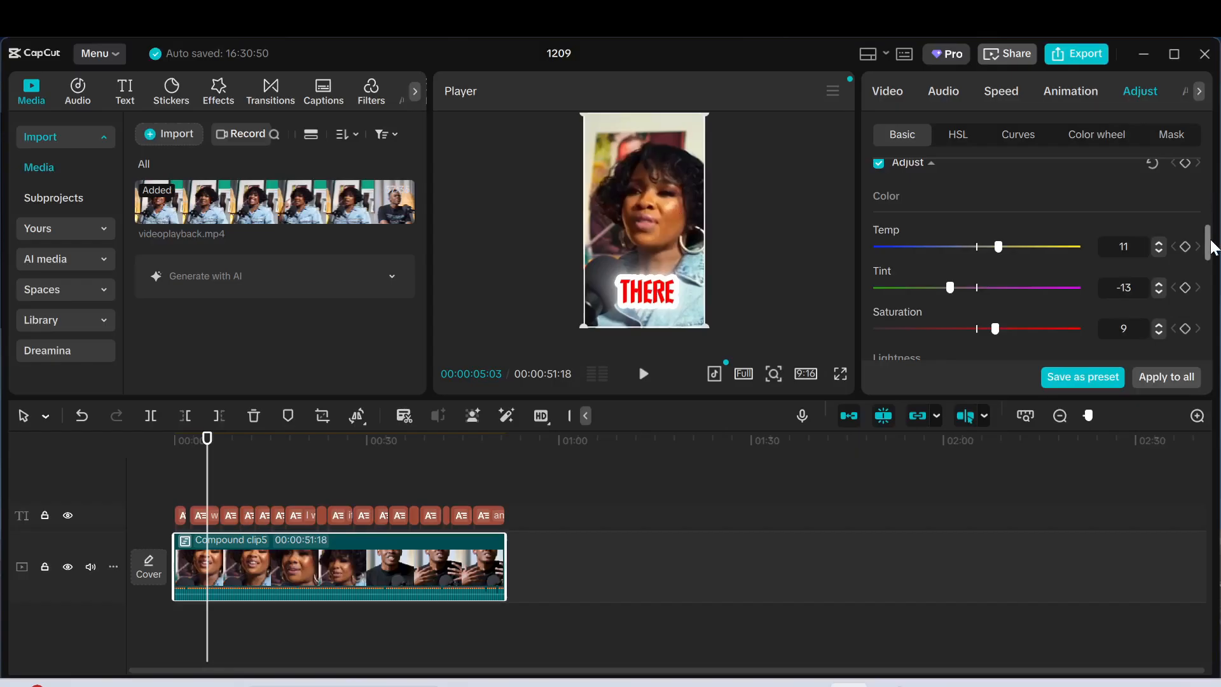
# Try brighter exposure values of 13 and 4 on the clip, and settle the exposure at 2.
pyautogui.moveTo(1212, 248); pyautogui.dragTo(1210, 272)
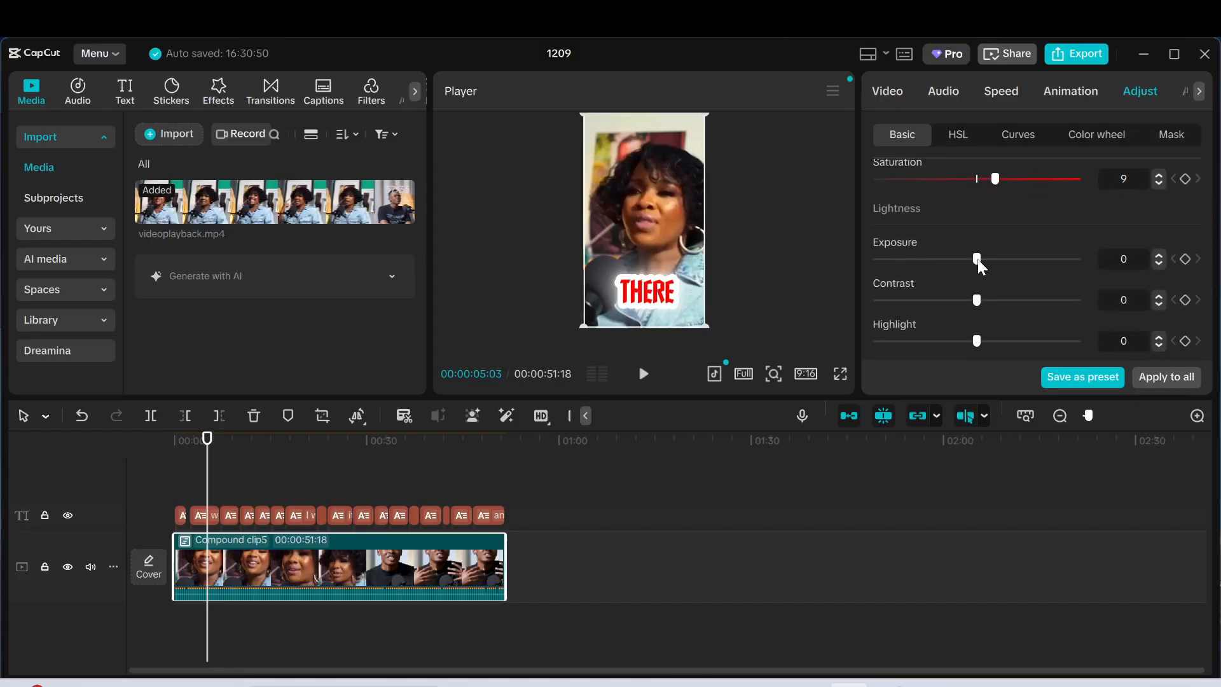
pyautogui.moveTo(978, 259); pyautogui.dragTo(999, 260)
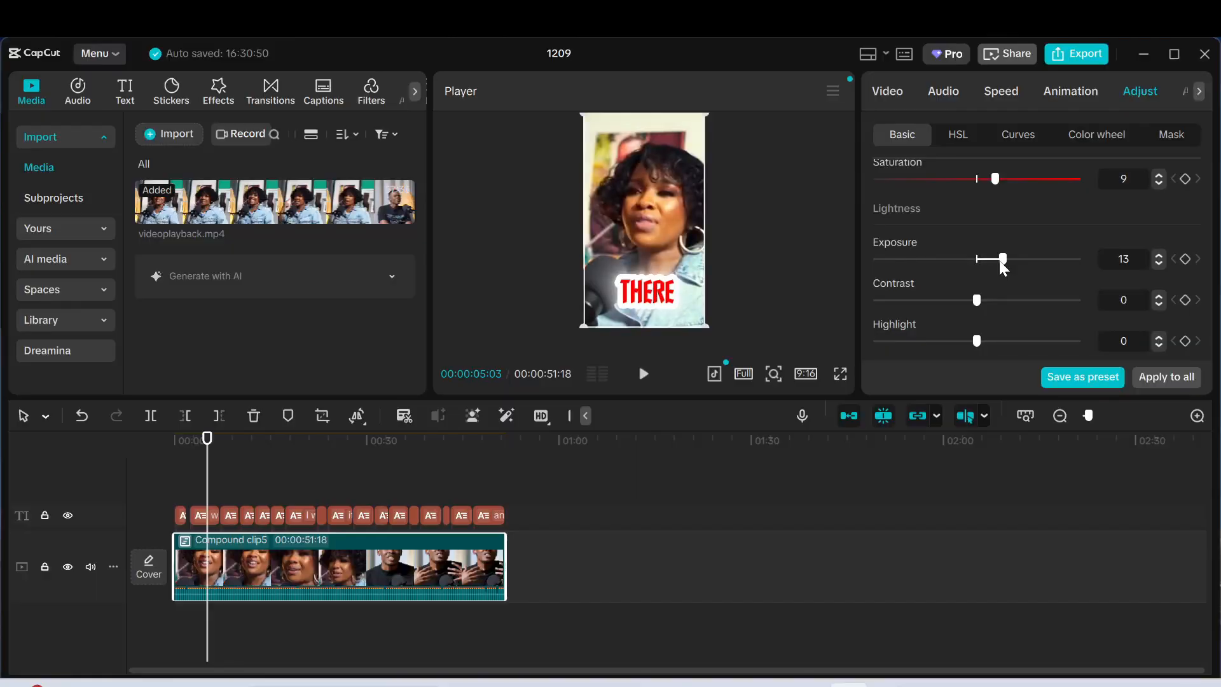
pyautogui.moveTo(999, 260); pyautogui.dragTo(982, 263)
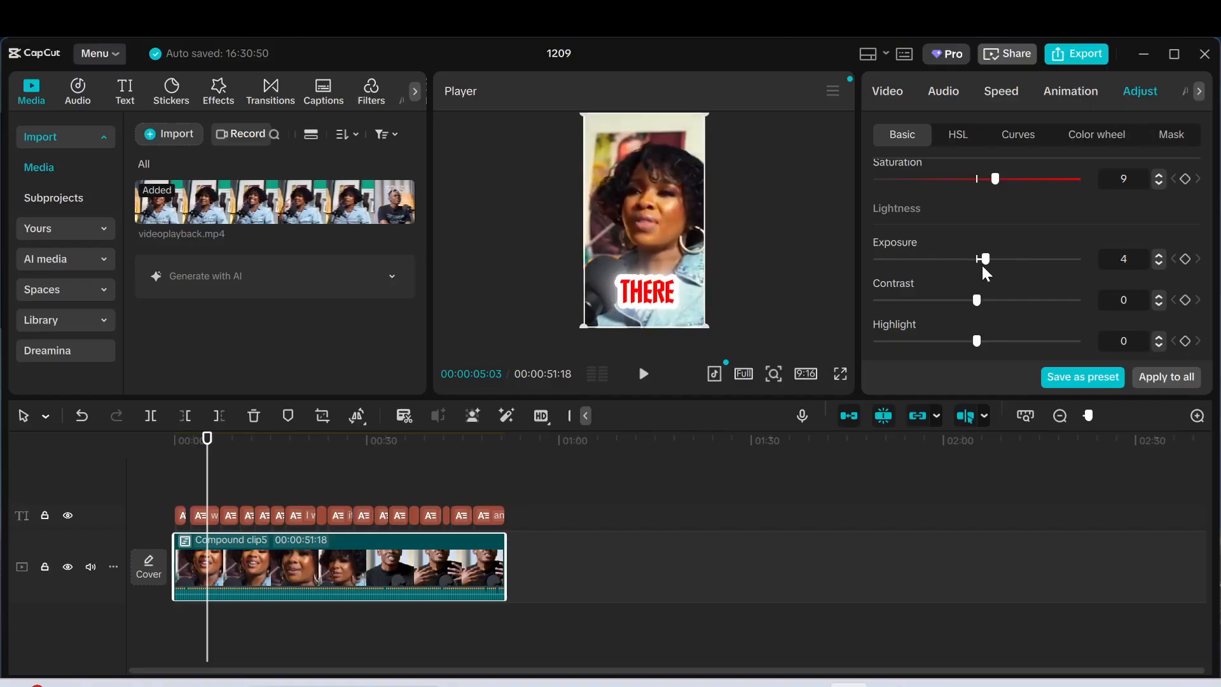
pyautogui.click(1159, 261)
pyautogui.click(1159, 261)
# Set the clip's contrast to 10 and its highlight to 13.
pyautogui.moveTo(978, 301)
pyautogui.mouseDown()
pyautogui.moveTo(1006, 304)
pyautogui.moveTo(975, 303)
pyautogui.moveTo(996, 312)
pyautogui.mouseUp()
pyautogui.moveTo(977, 344)
pyautogui.mouseDown()
pyautogui.moveTo(1011, 345)
pyautogui.moveTo(979, 342)
pyautogui.moveTo(998, 345)
pyautogui.mouseUp()
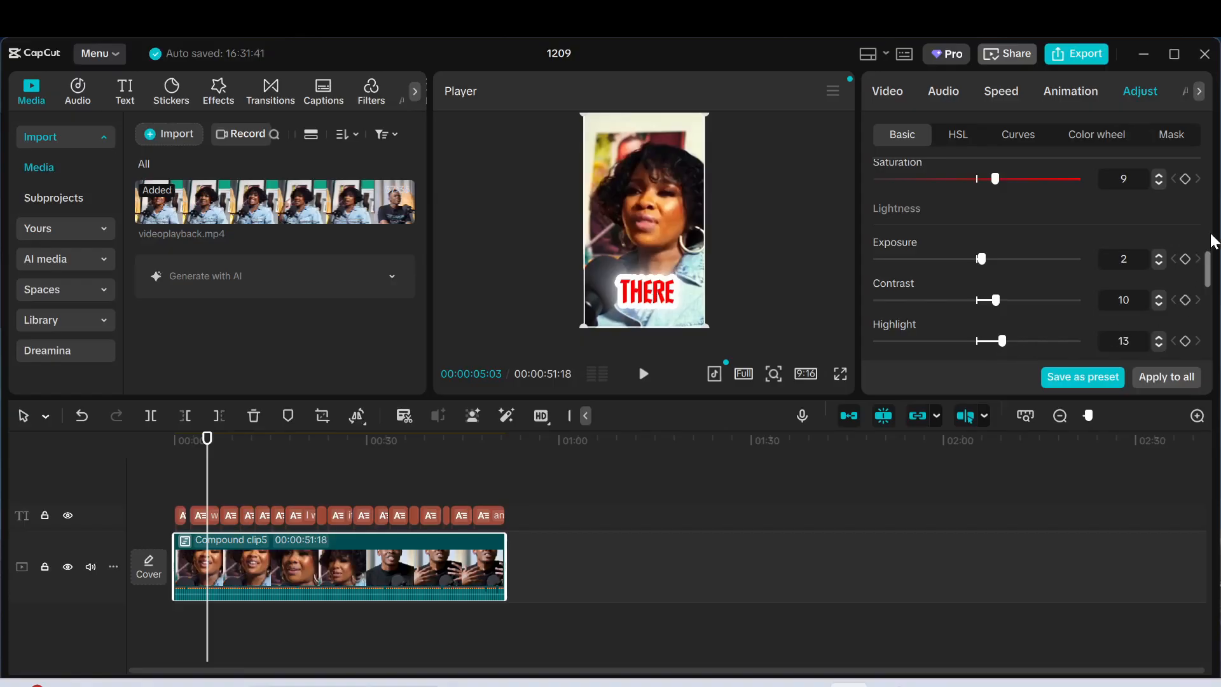
# Set the clip's shadow to 21 and blacks to -7, keeping whites at 0.
pyautogui.scroll(-4, 1211, 270)
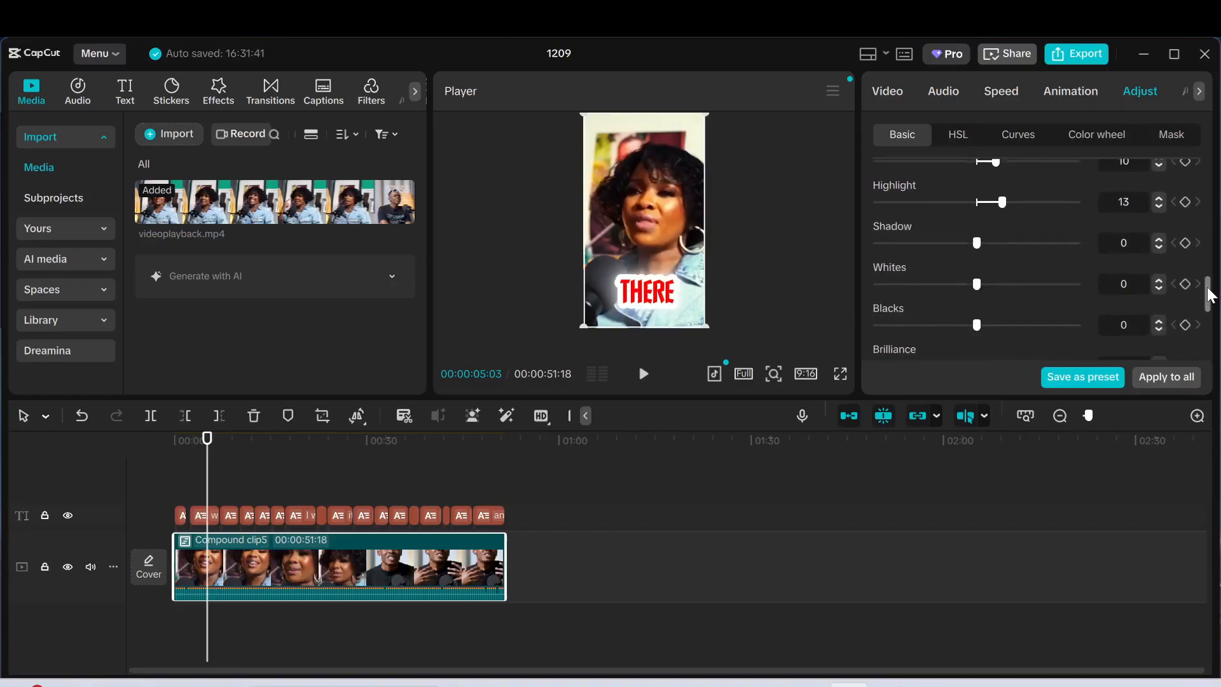
pyautogui.moveTo(977, 231); pyautogui.dragTo(1014, 242)
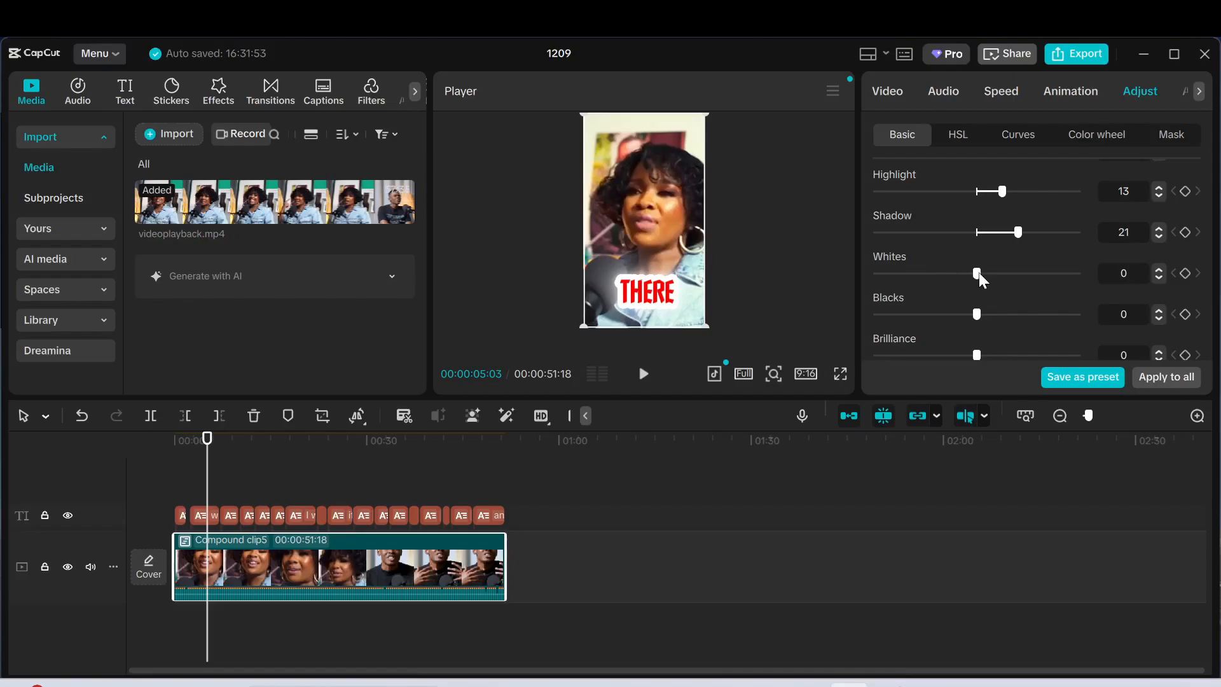
pyautogui.moveTo(979, 272)
pyautogui.mouseDown()
pyautogui.moveTo(1051, 281)
pyautogui.moveTo(972, 281)
pyautogui.mouseUp()
pyautogui.moveTo(976, 315)
pyautogui.mouseDown()
pyautogui.moveTo(937, 314)
pyautogui.moveTo(977, 316)
pyautogui.moveTo(959, 316)
pyautogui.mouseUp()
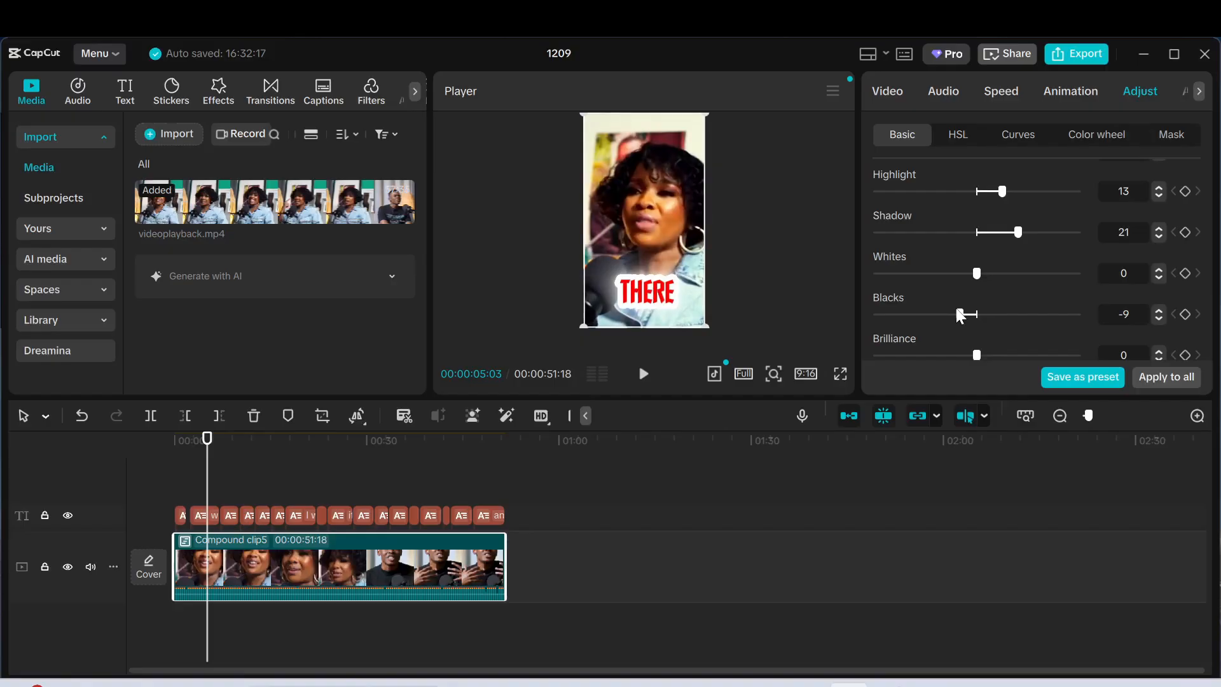
pyautogui.moveTo(959, 316)
pyautogui.mouseDown()
pyautogui.moveTo(1015, 326)
pyautogui.moveTo(959, 324)
pyautogui.mouseUp()
# Set the clip's sharpen effect to 13 and check the picture in the full-screen preview.
pyautogui.moveTo(1206, 254); pyautogui.dragTo(1207, 321)
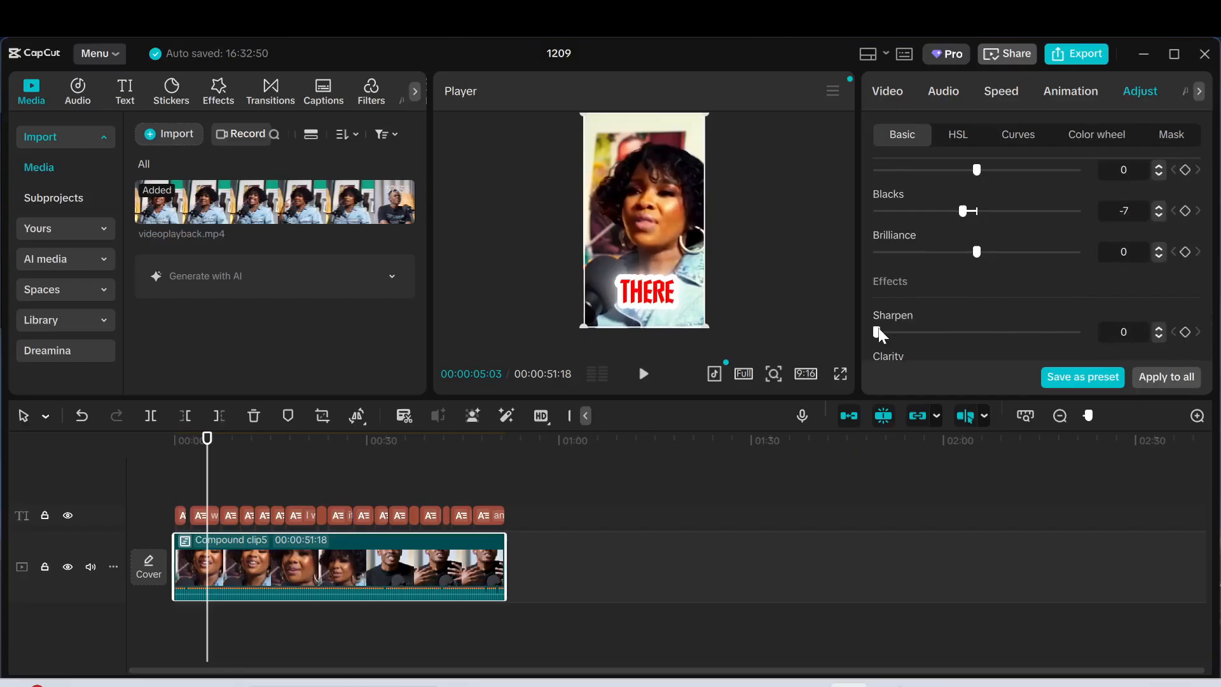
pyautogui.moveTo(878, 327)
pyautogui.mouseDown()
pyautogui.moveTo(981, 332)
pyautogui.moveTo(875, 338)
pyautogui.moveTo(893, 341)
pyautogui.mouseUp()
pyautogui.moveTo(899, 343); pyautogui.dragTo(905, 343)
pyautogui.click(839, 375)
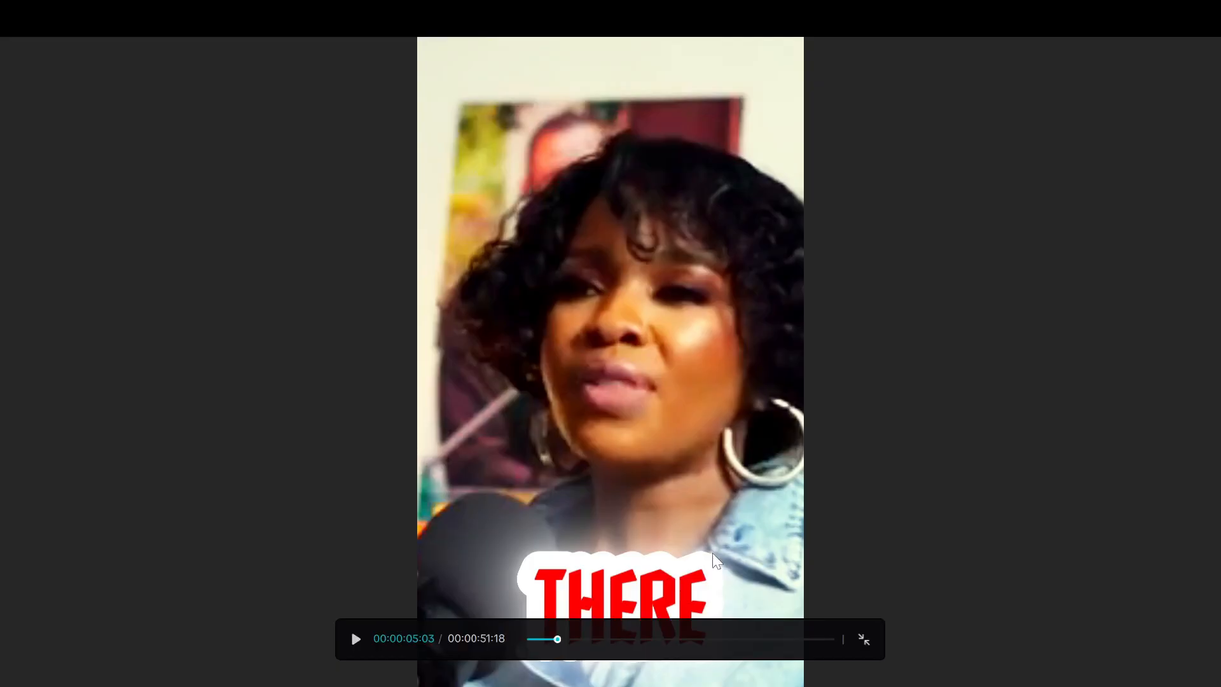
pyautogui.click(863, 640)
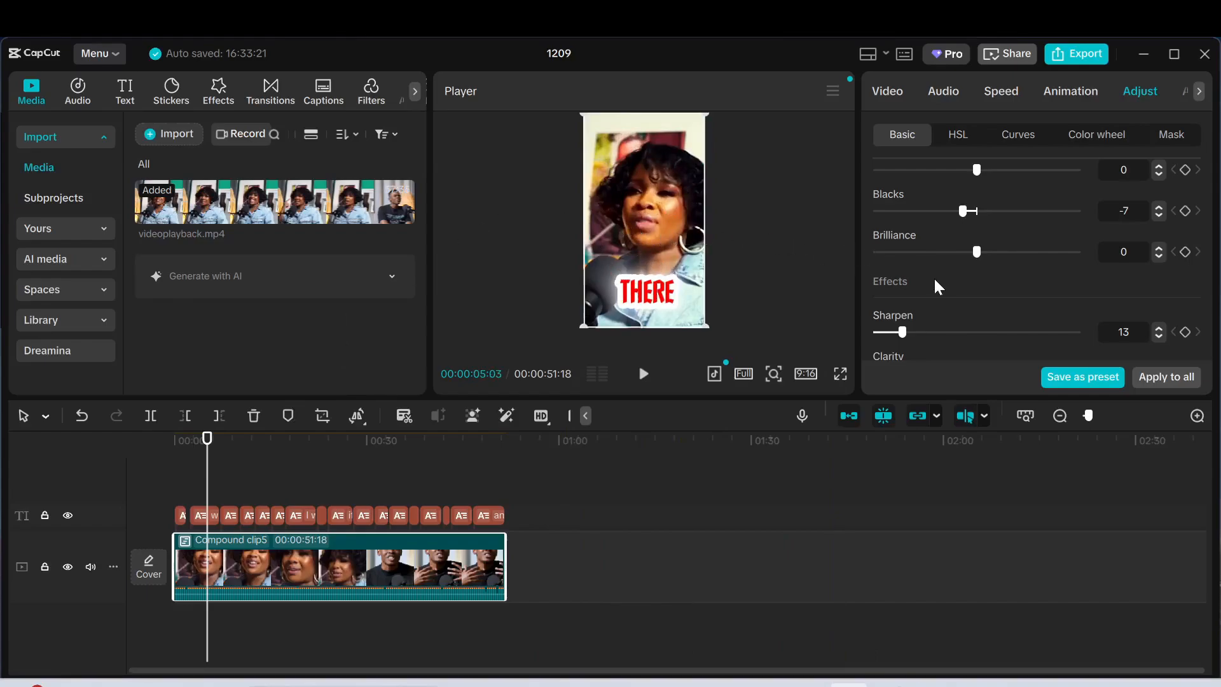
pyautogui.click(837, 375)
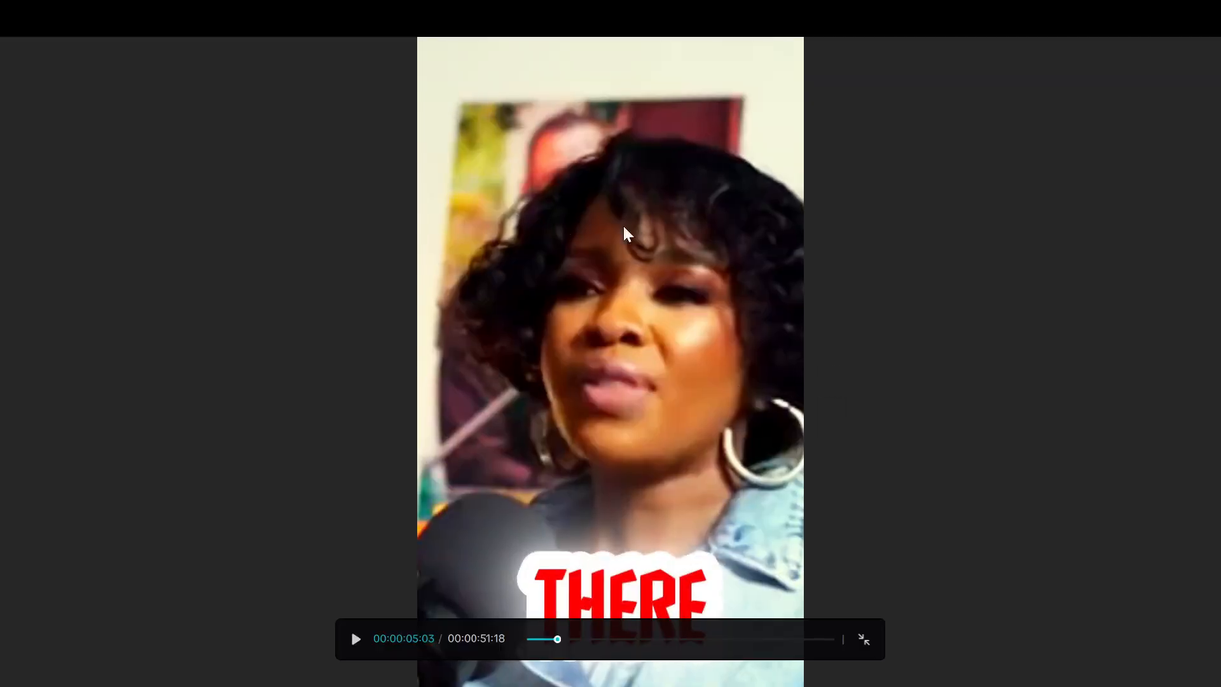
pyautogui.click(864, 639)
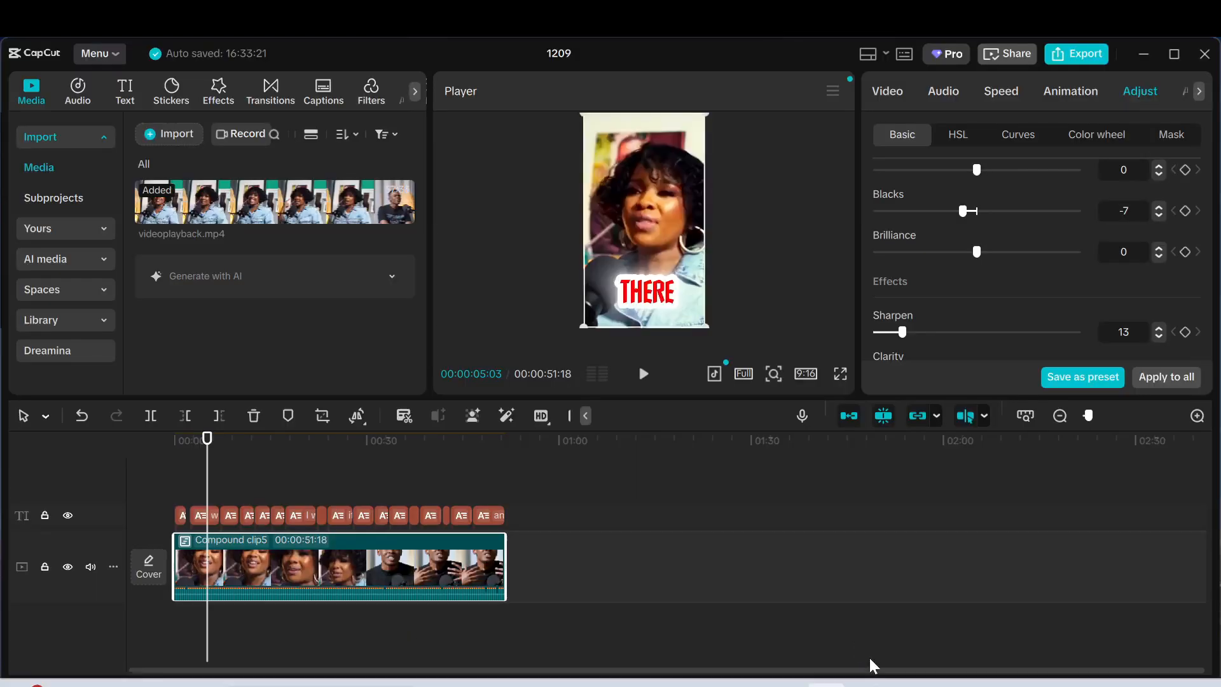
# Set the clip's highlight to 0 and check the change in the full-screen preview.
pyautogui.scroll(4, 1210, 270)
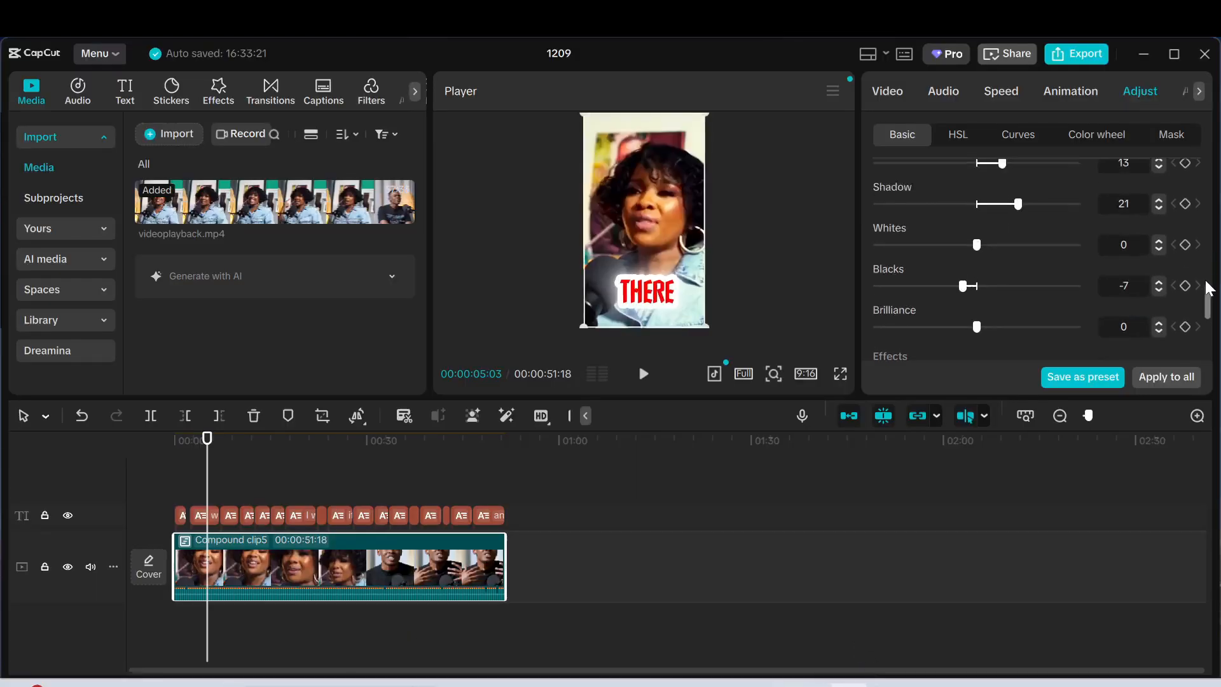
pyautogui.scroll(-1, 1210, 270)
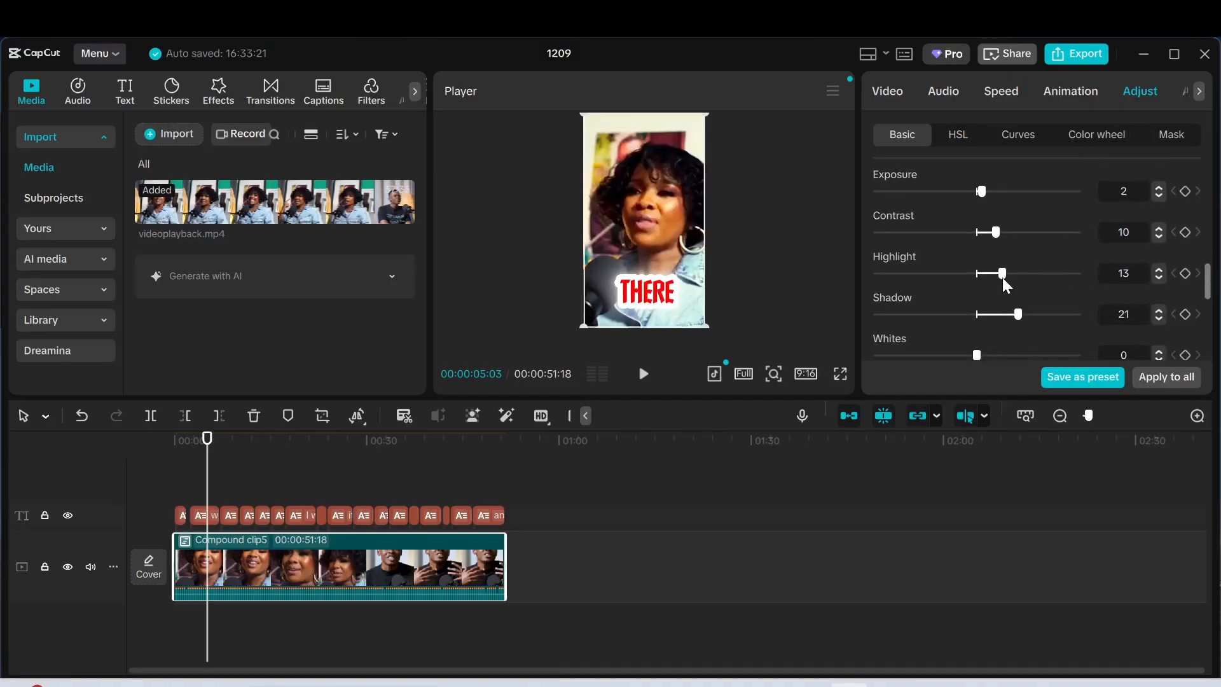
pyautogui.moveTo(996, 279); pyautogui.dragTo(978, 278)
pyautogui.click(841, 374)
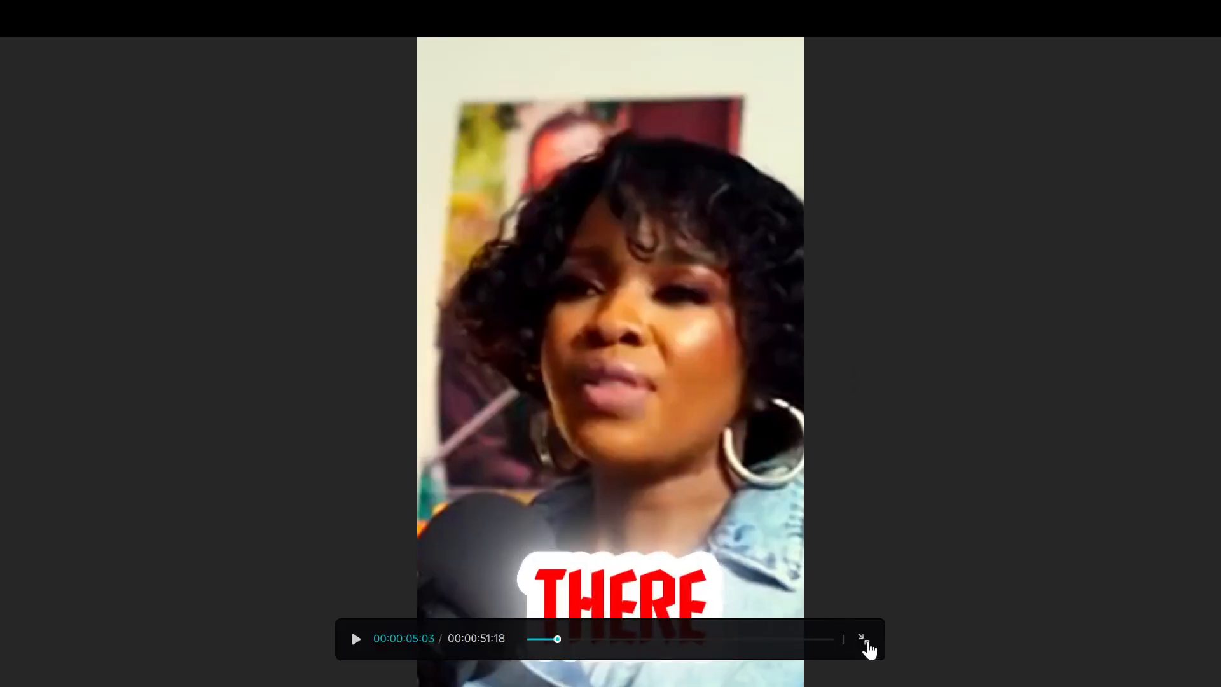
pyautogui.click(865, 642)
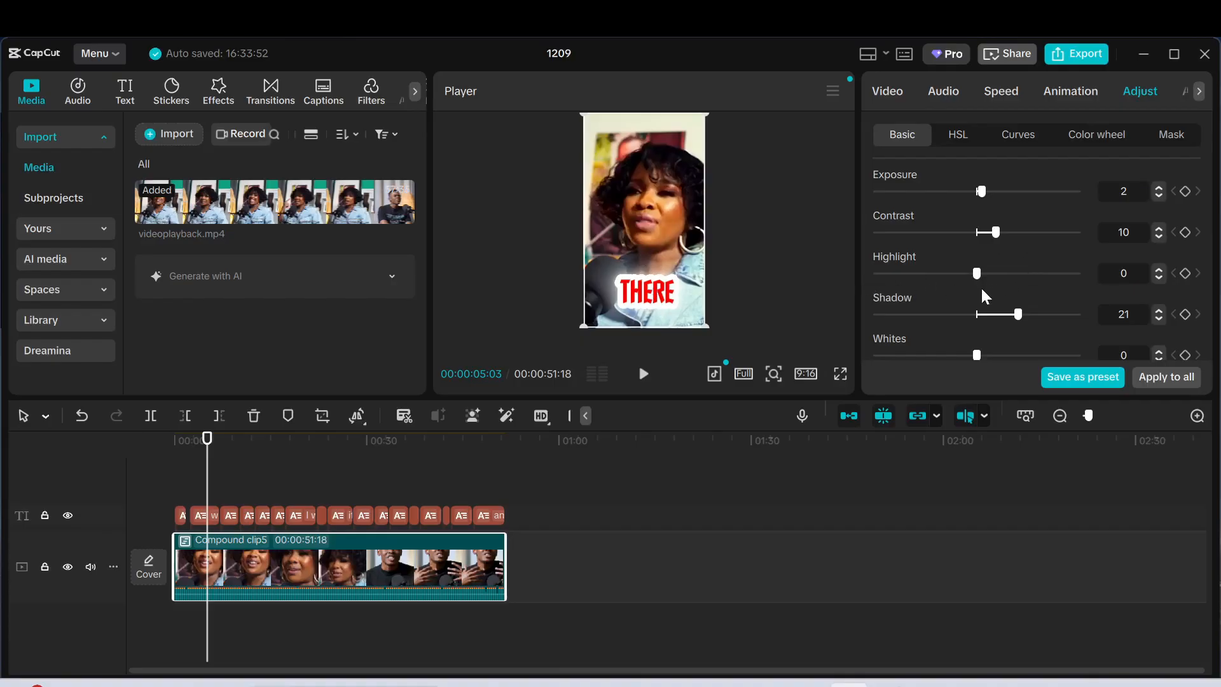
pyautogui.click(840, 374)
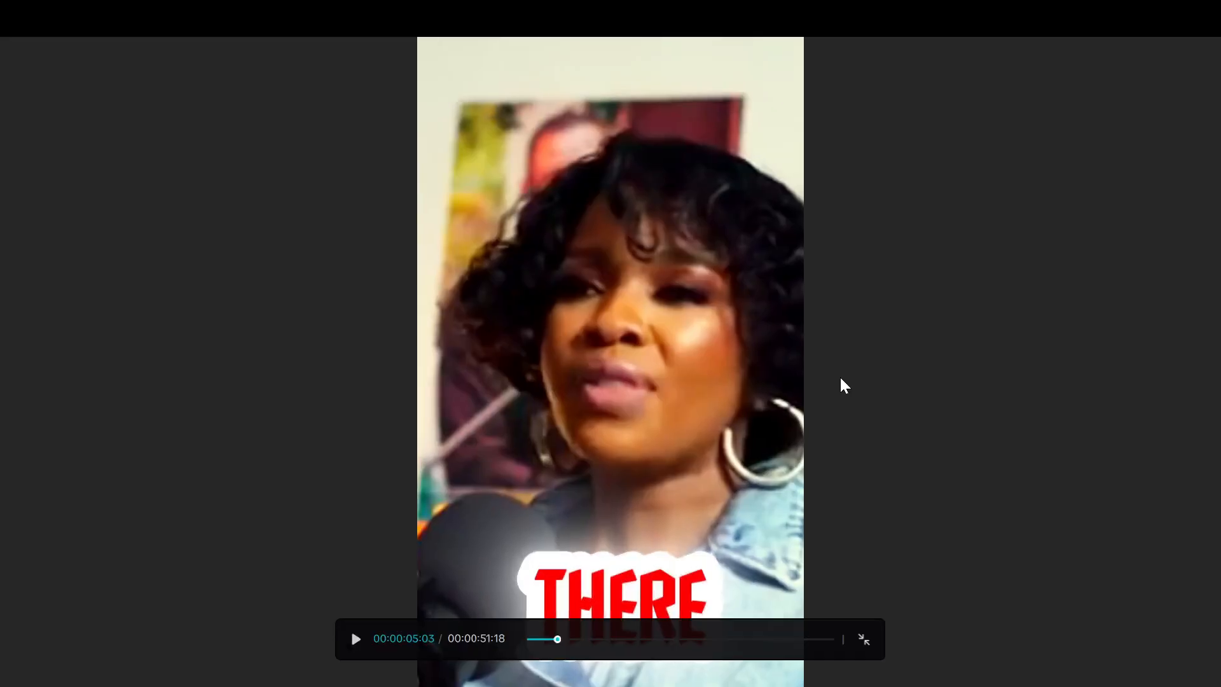
pyautogui.click(872, 641)
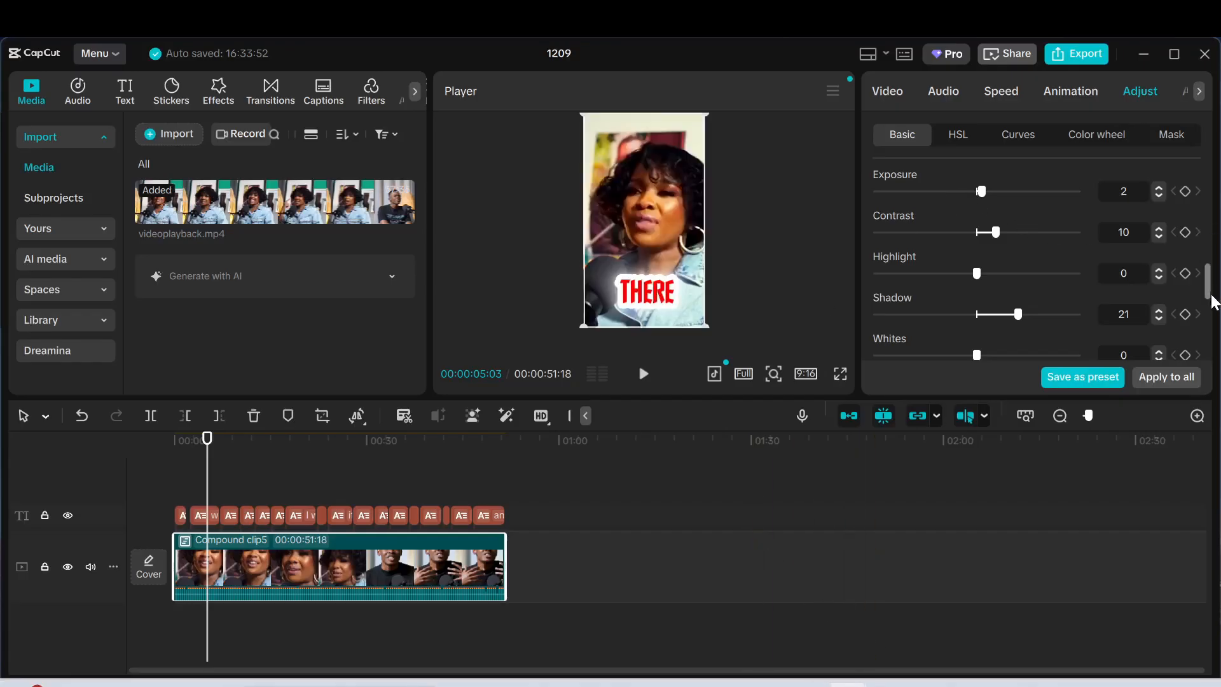
# Try the fade effect on the clip and return it to 0.
pyautogui.moveTo(1210, 284); pyautogui.dragTo(1209, 322)
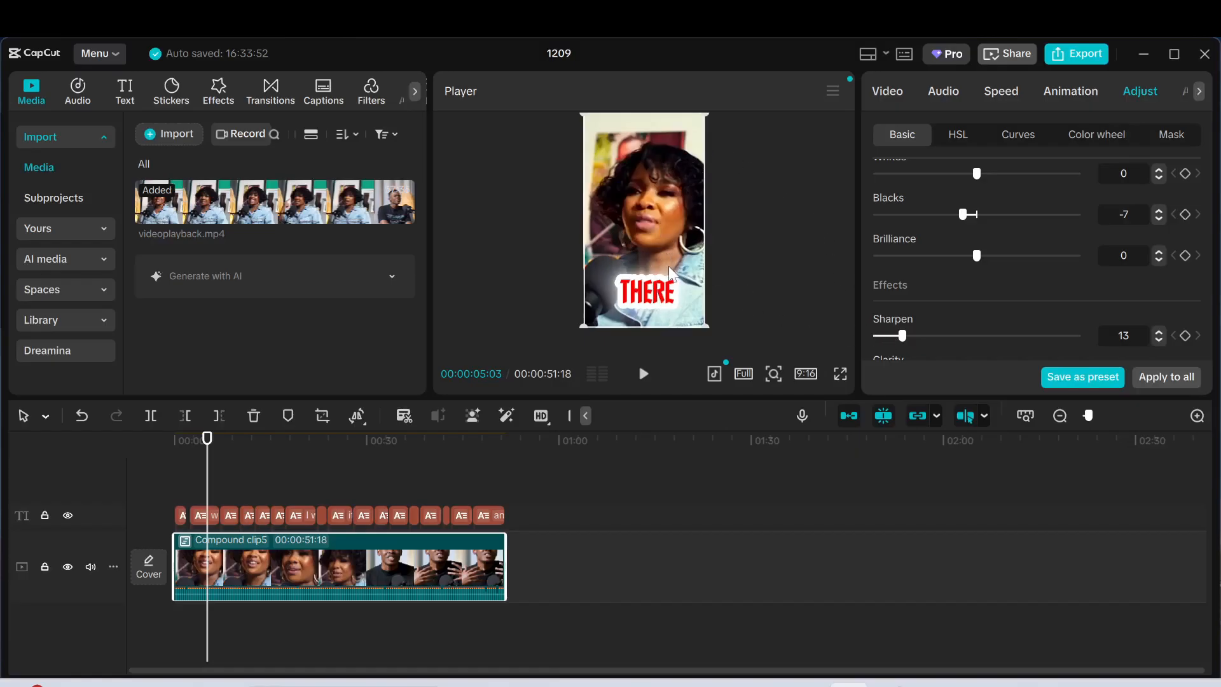
pyautogui.scroll(-3, 1208, 321)
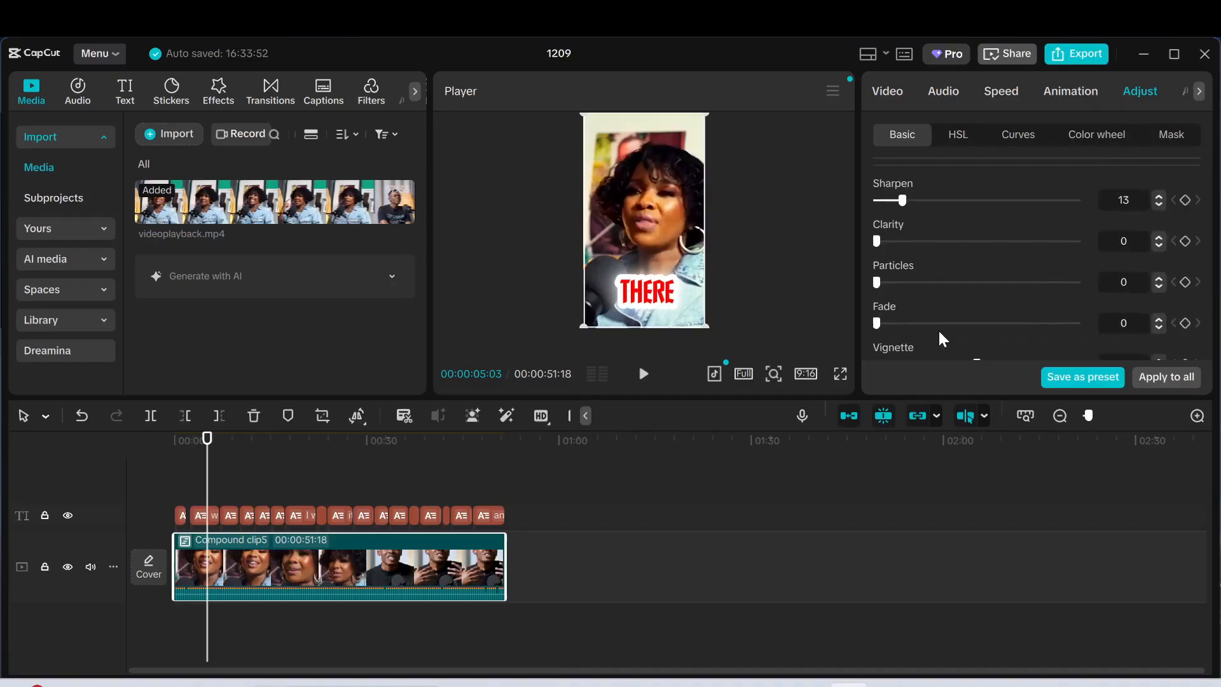
pyautogui.moveTo(886, 323)
pyautogui.mouseDown()
pyautogui.moveTo(922, 326)
pyautogui.moveTo(876, 325)
pyautogui.mouseUp()
# Try a vignette of 50 on the clip, preview it full screen, and return the vignette to 0.
pyautogui.scroll(-1, 981, 350)
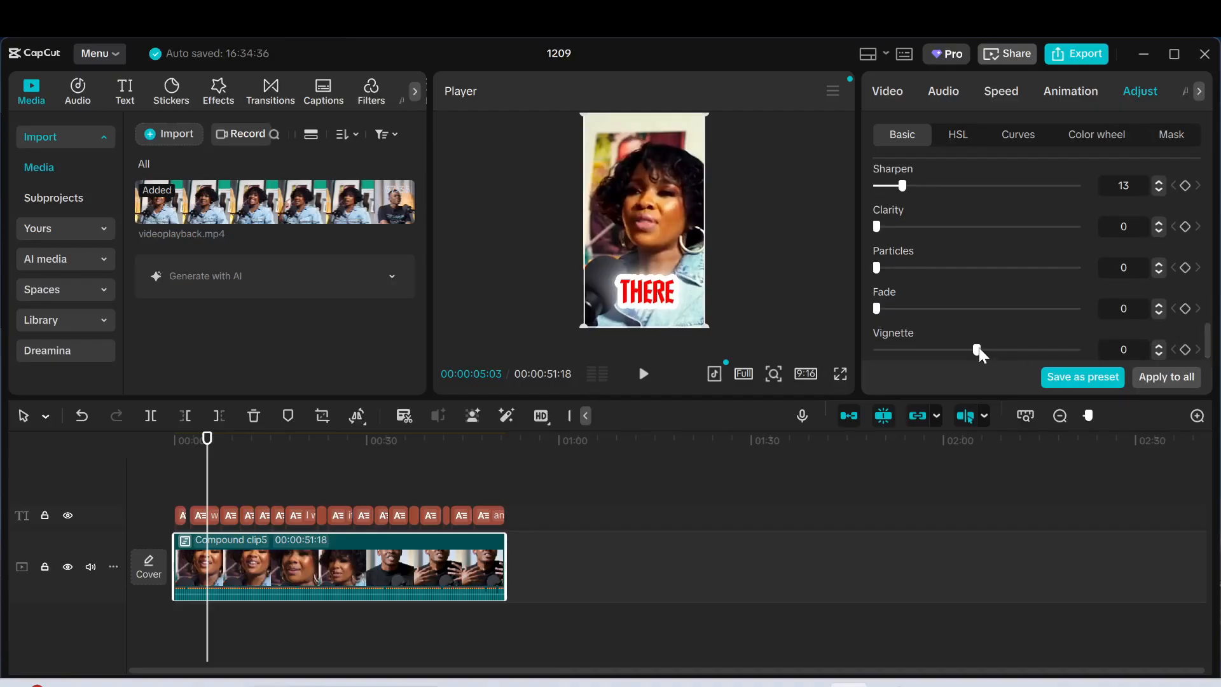
pyautogui.moveTo(978, 347); pyautogui.dragTo(1093, 361)
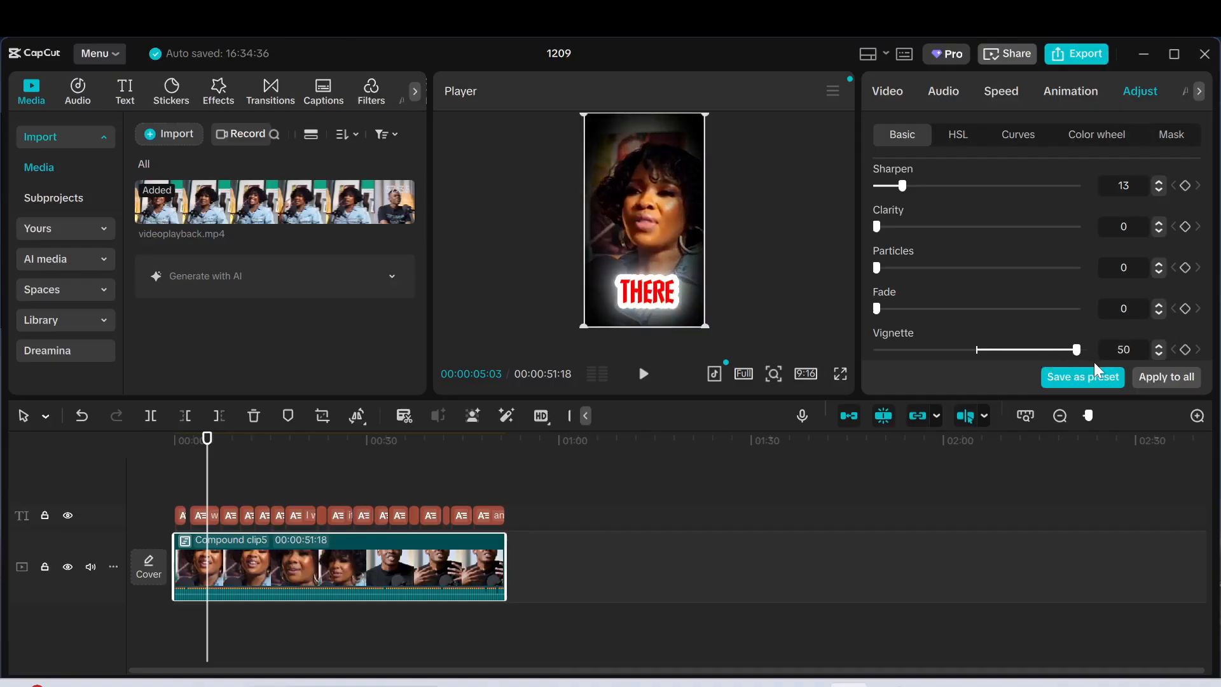
pyautogui.click(839, 374)
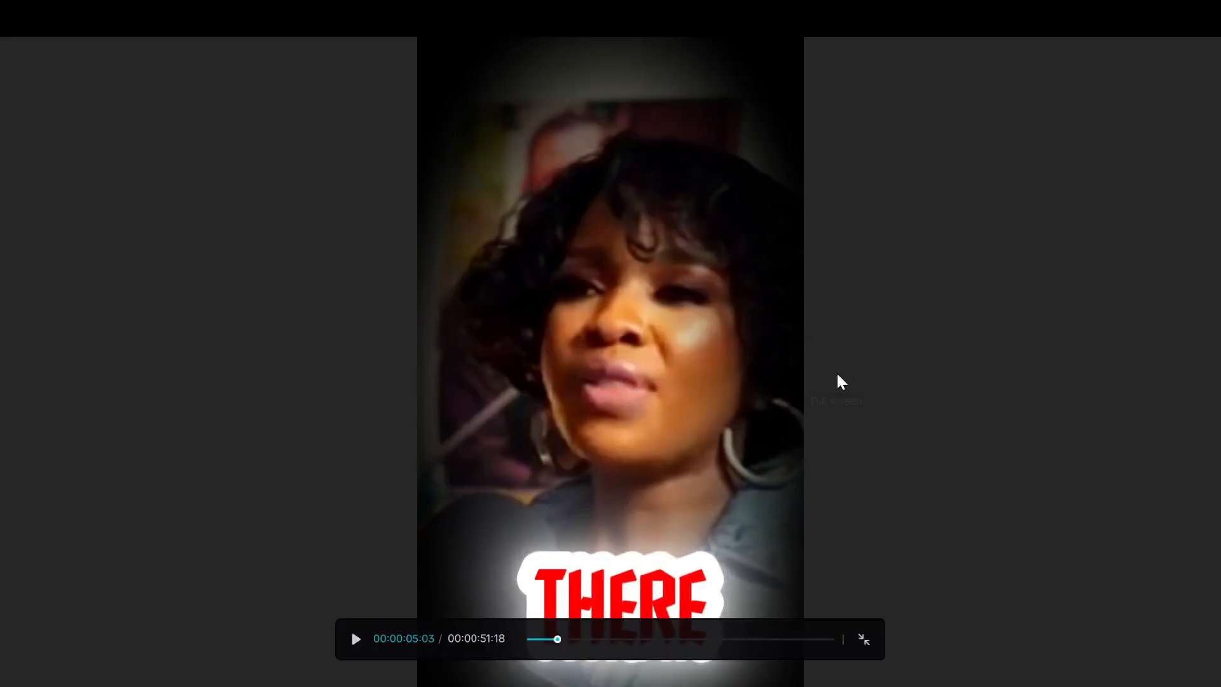
pyautogui.click(868, 627)
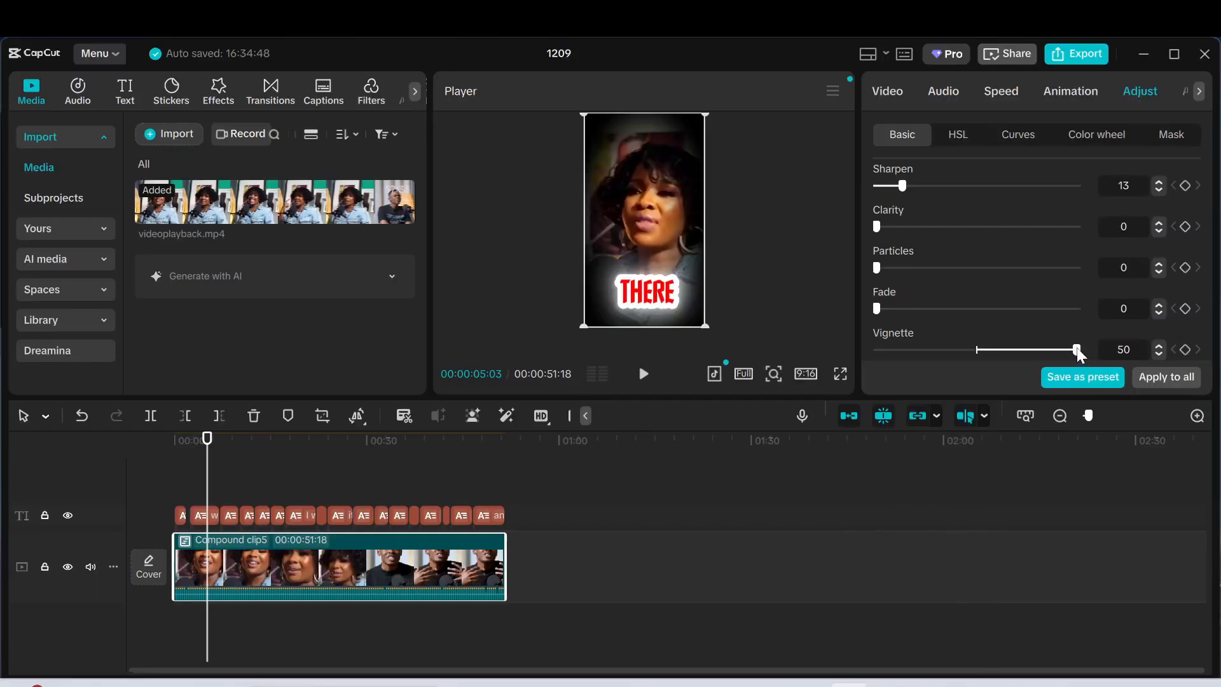
pyautogui.moveTo(1047, 346); pyautogui.dragTo(974, 357)
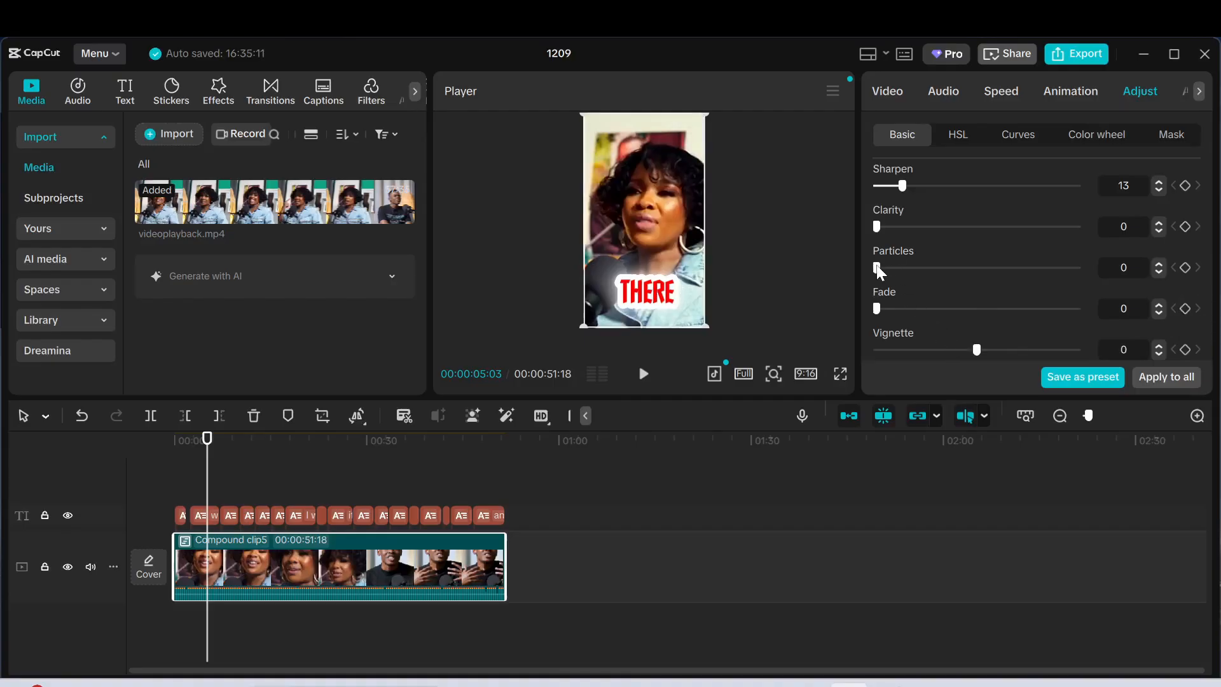
# Set the clip's particles effect to 2 and look over the basic adjustment settings.
pyautogui.moveTo(898, 265)
pyautogui.mouseDown()
pyautogui.moveTo(916, 270)
pyautogui.moveTo(883, 274)
pyautogui.mouseUp()
pyautogui.moveTo(1208, 346); pyautogui.dragTo(1212, 136)
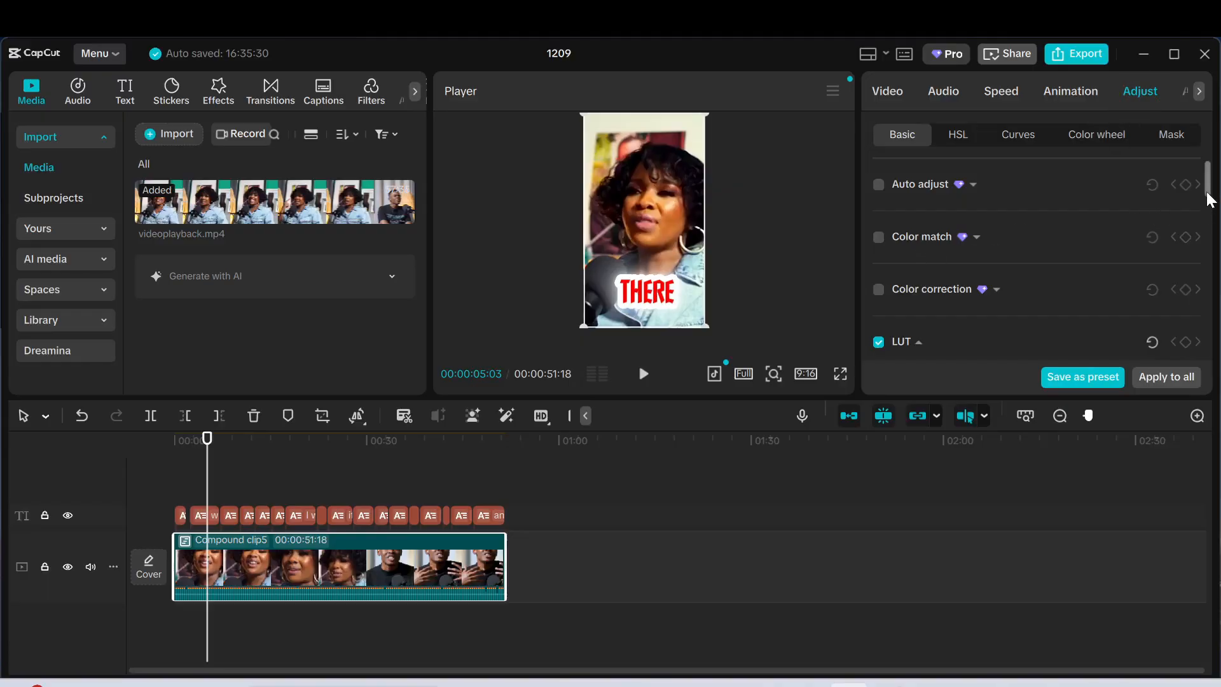
pyautogui.moveTo(1208, 194); pyautogui.dragTo(1214, 338)
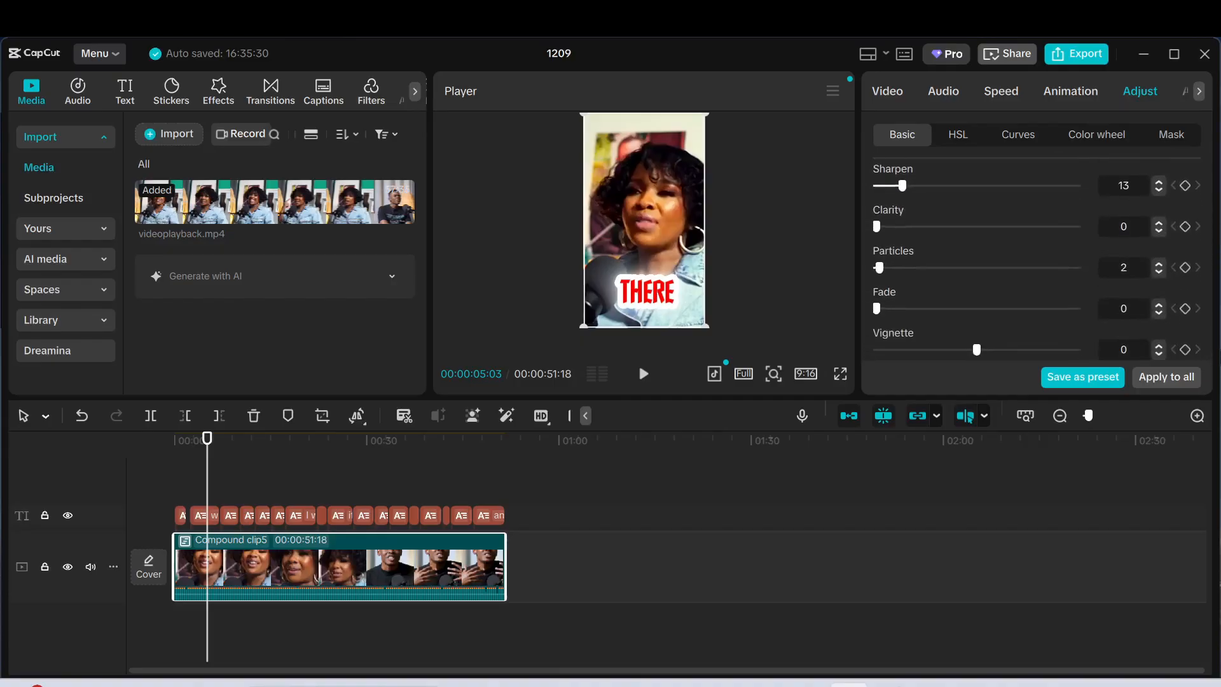
pyautogui.scroll(1, 1036, 258)
pyautogui.scroll(3, 1036, 258)
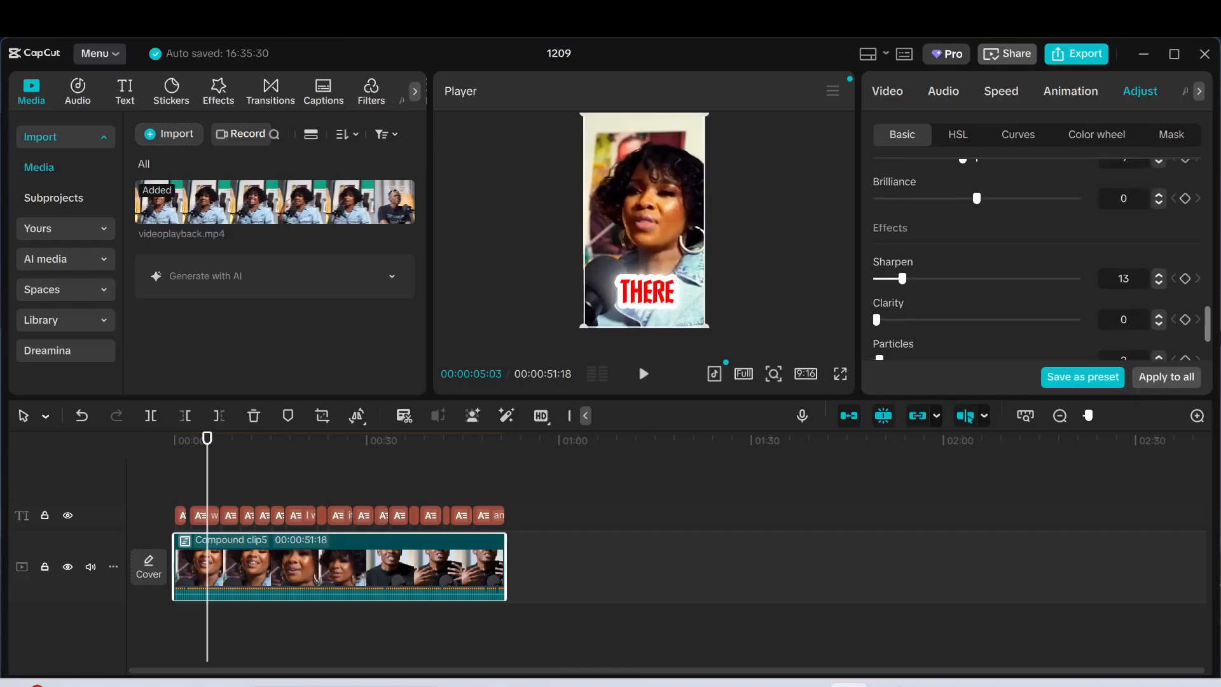
# Review the clip's basic color and lightness adjustments and check the graded frame in the full-screen preview.
pyautogui.scroll(5, 1036, 257)
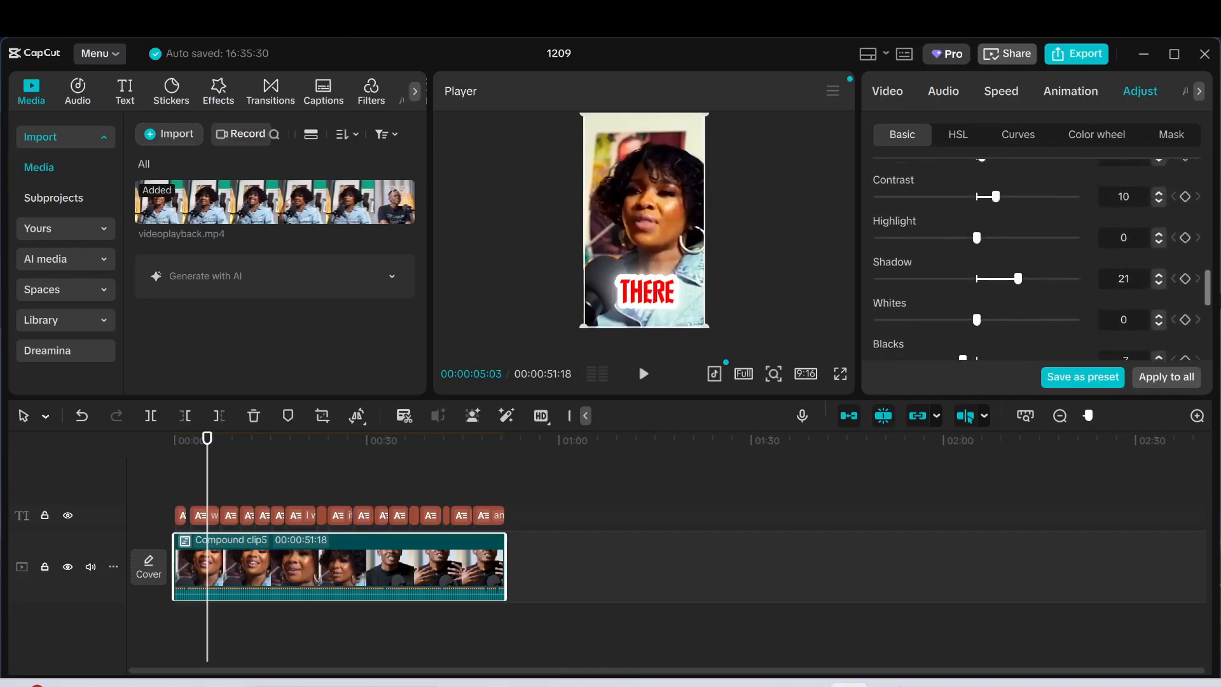
pyautogui.scroll(6, 1036, 258)
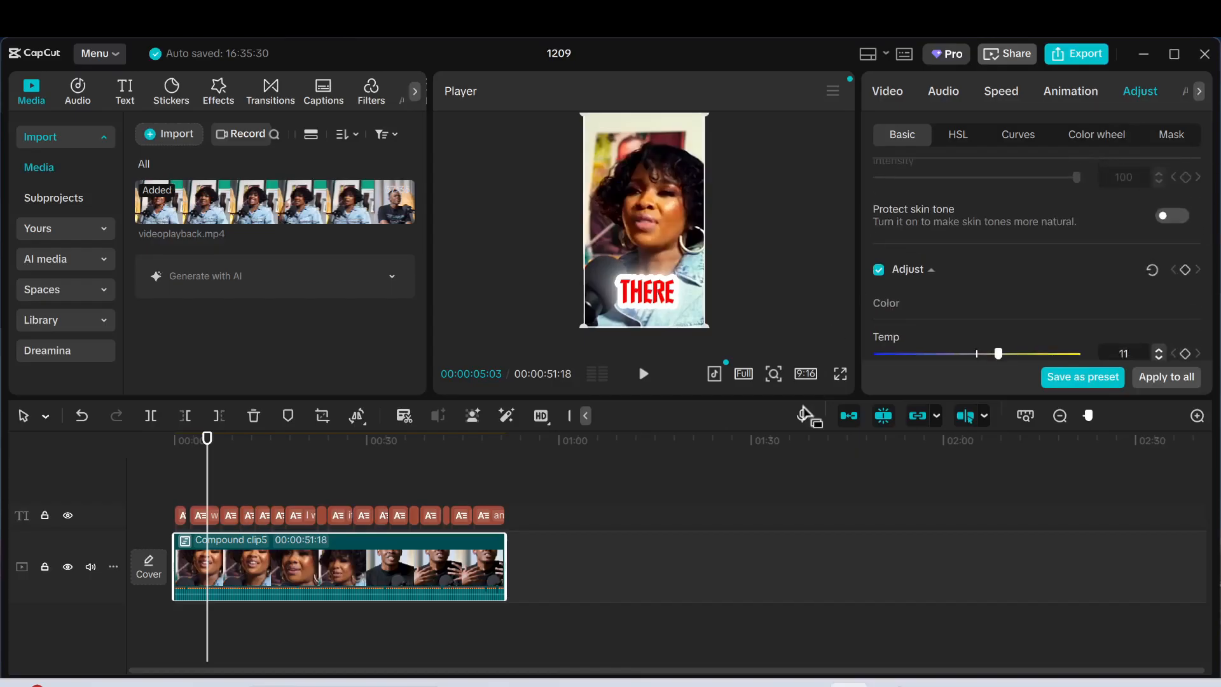
pyautogui.click(840, 374)
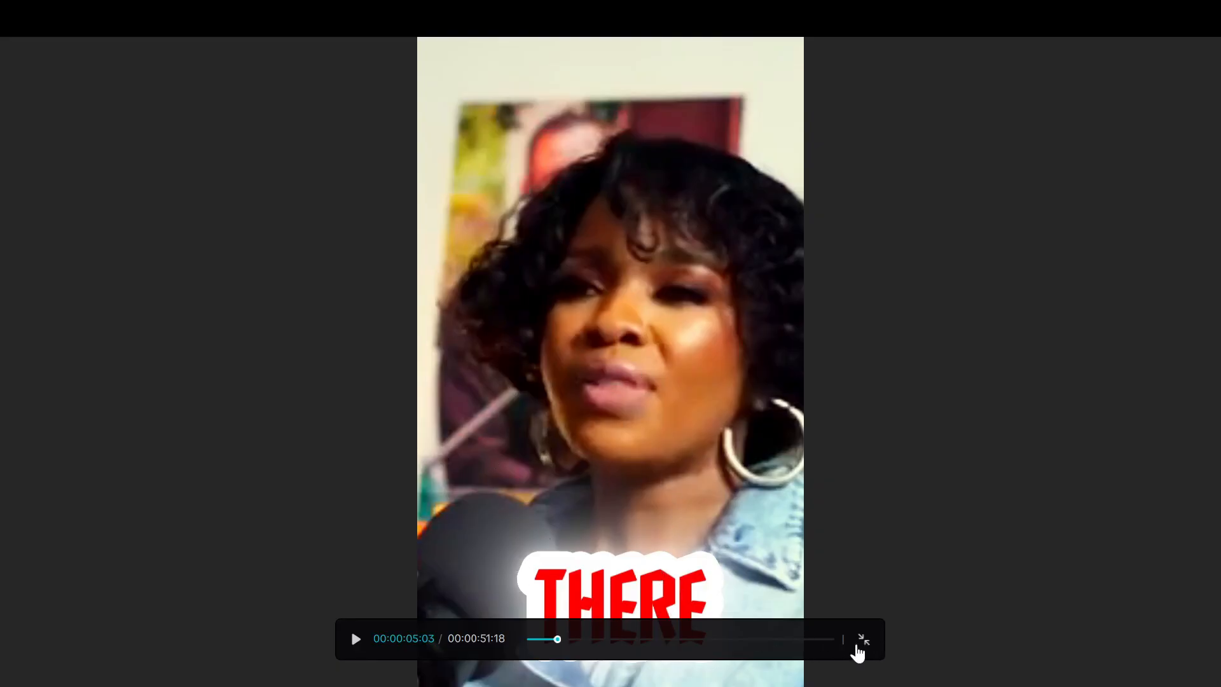
pyautogui.click(866, 641)
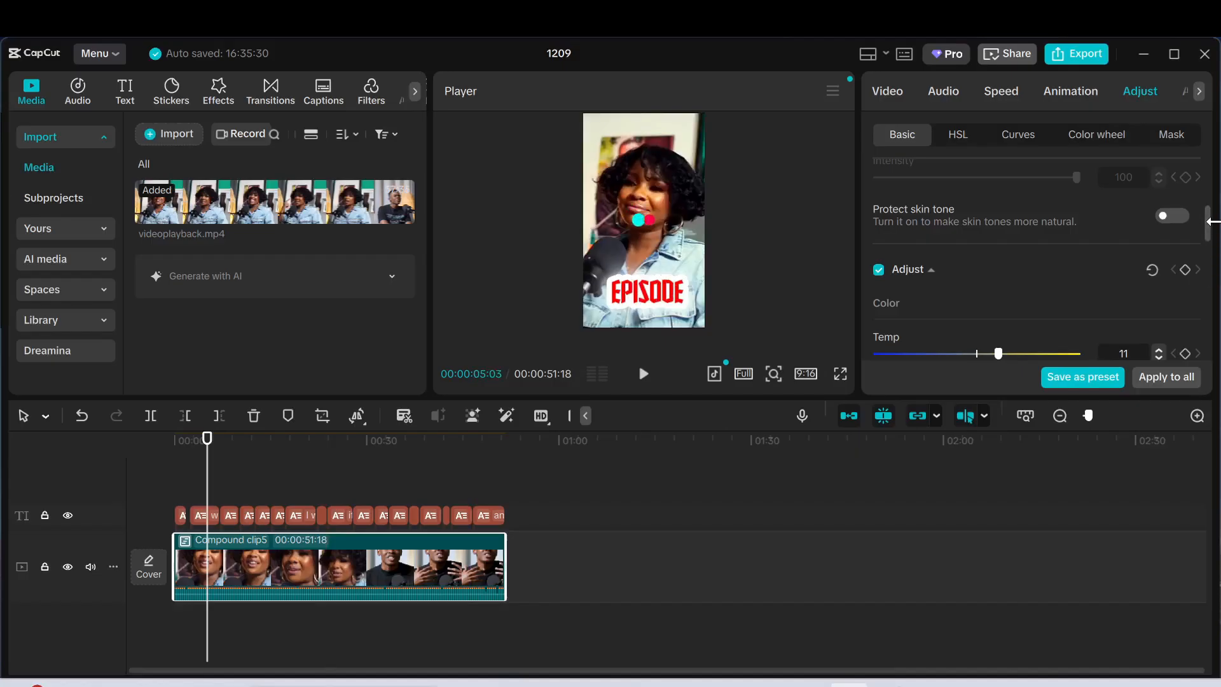
# Set the clip's saturation to 6 and shift its tint toward magenta to 35.
pyautogui.moveTo(1212, 220); pyautogui.dragTo(1208, 251)
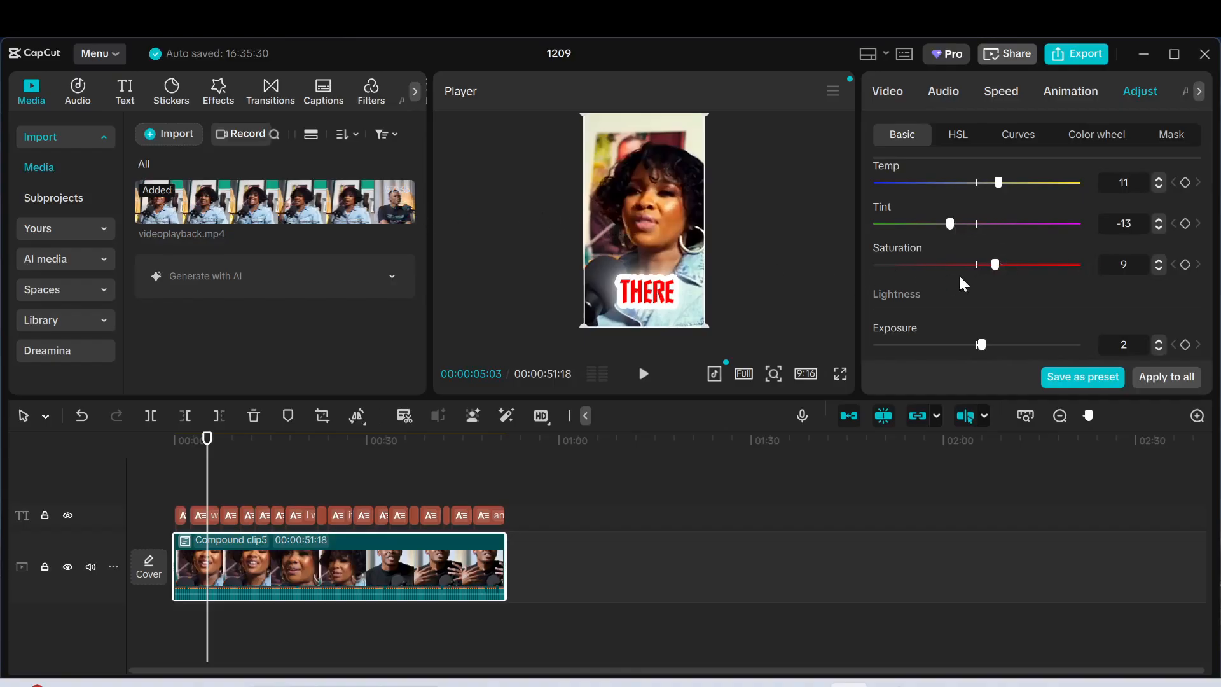
pyautogui.moveTo(994, 267)
pyautogui.mouseDown()
pyautogui.moveTo(969, 273)
pyautogui.moveTo(987, 270)
pyautogui.mouseUp()
pyautogui.moveTo(951, 222); pyautogui.dragTo(1048, 232)
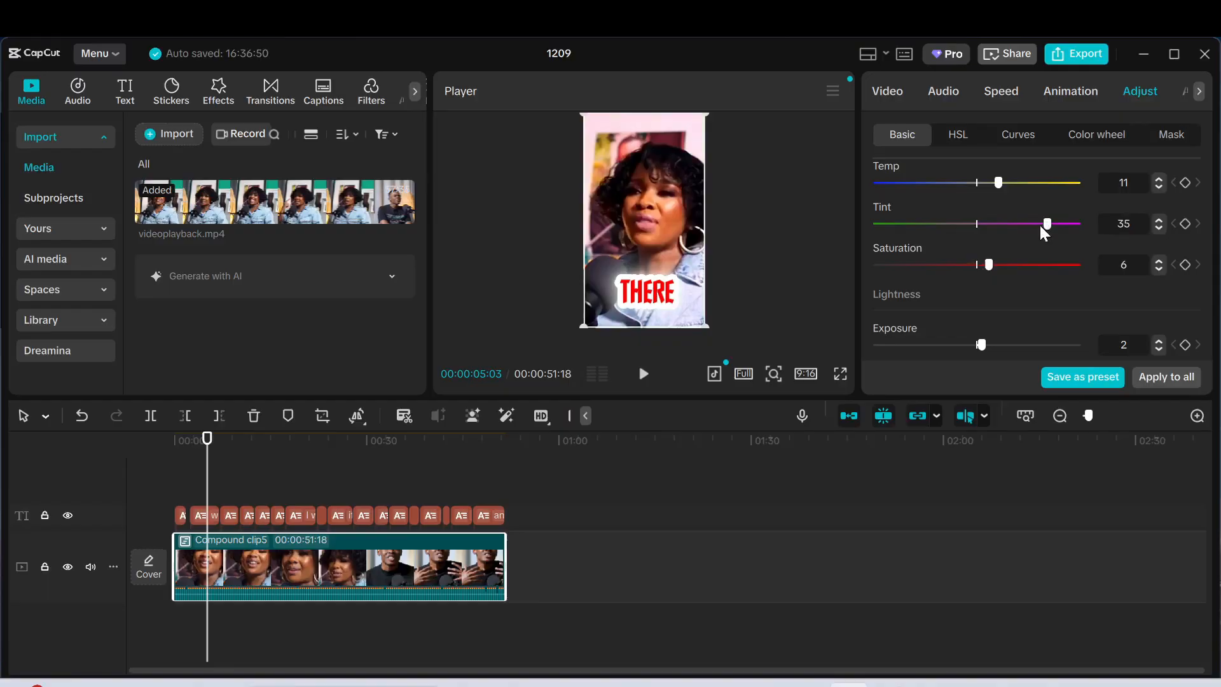
# Lower the clip's temperature to around neutral and reduce the tint to a slight magenta.
pyautogui.moveTo(1000, 183); pyautogui.dragTo(975, 198)
pyautogui.moveTo(1048, 223); pyautogui.dragTo(994, 223)
pyautogui.scroll(-3, 1208, 267)
pyautogui.moveTo(1212, 319); pyautogui.dragTo(1219, 361)
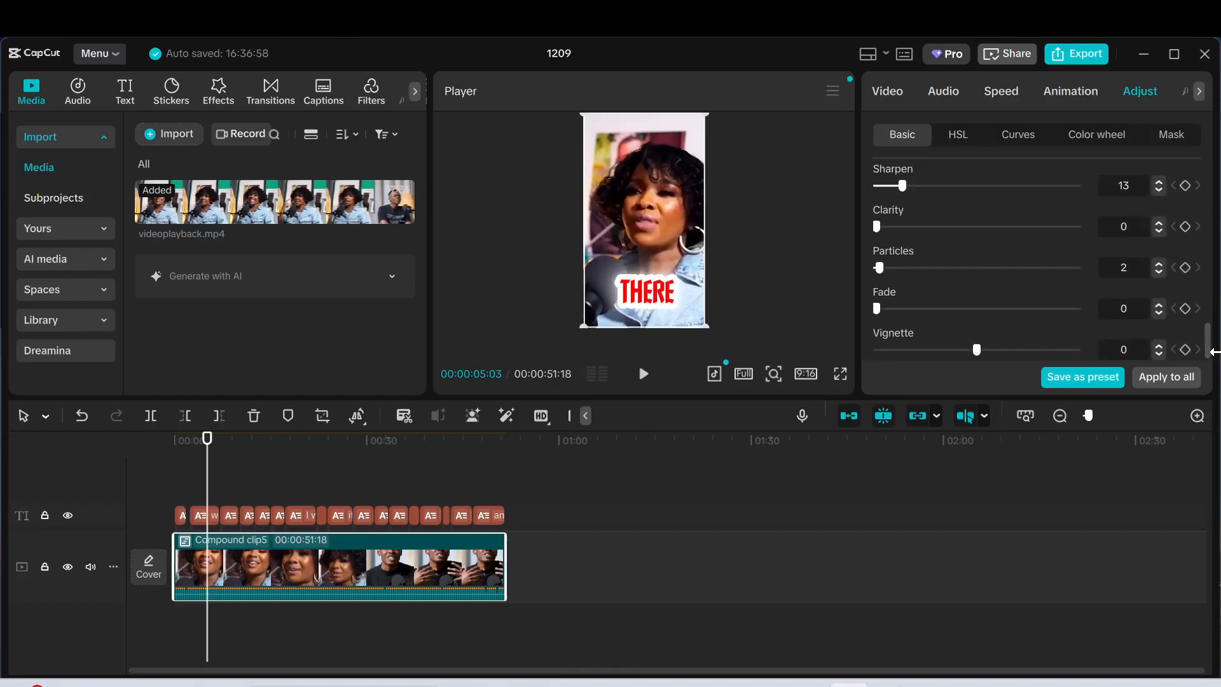